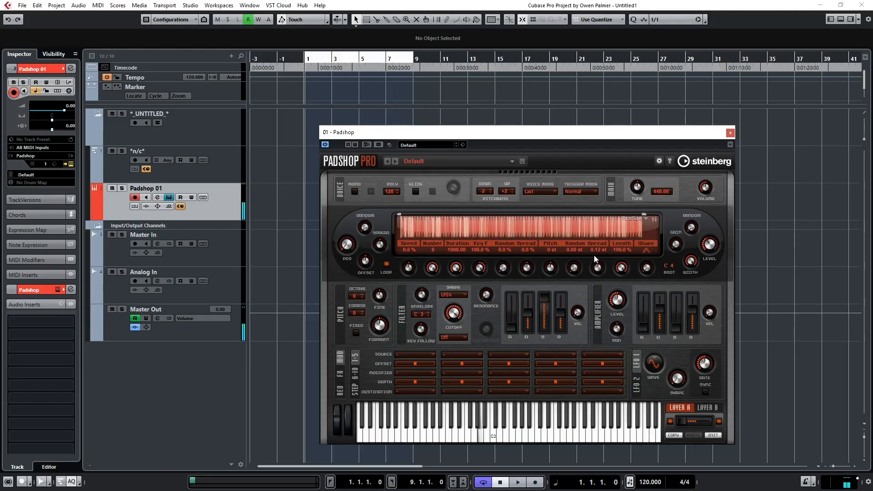
pyautogui.moveTo(600, 268); pyautogui.dragTo(600, 266)
pyautogui.scroll(1, 600, 266)
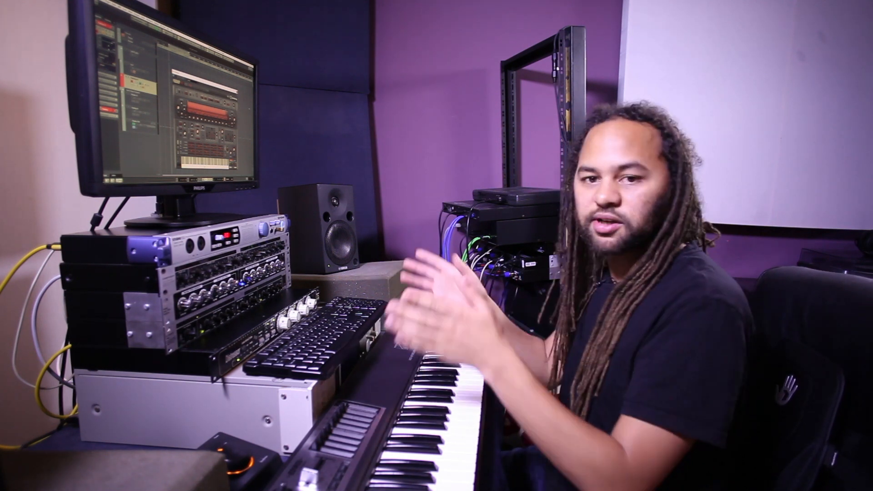
pyautogui.press('KP_Multiply')
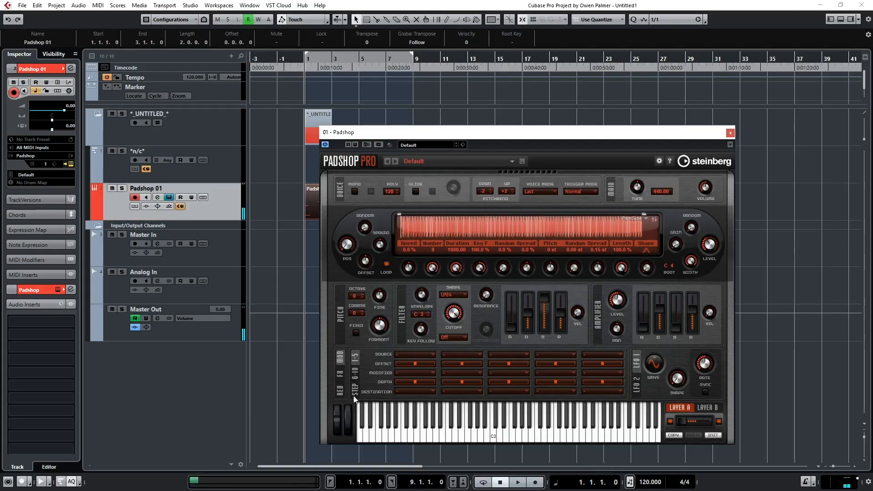
# Review the MIDI recording modes and the automatic quantize option.
pyautogui.click(64, 484)
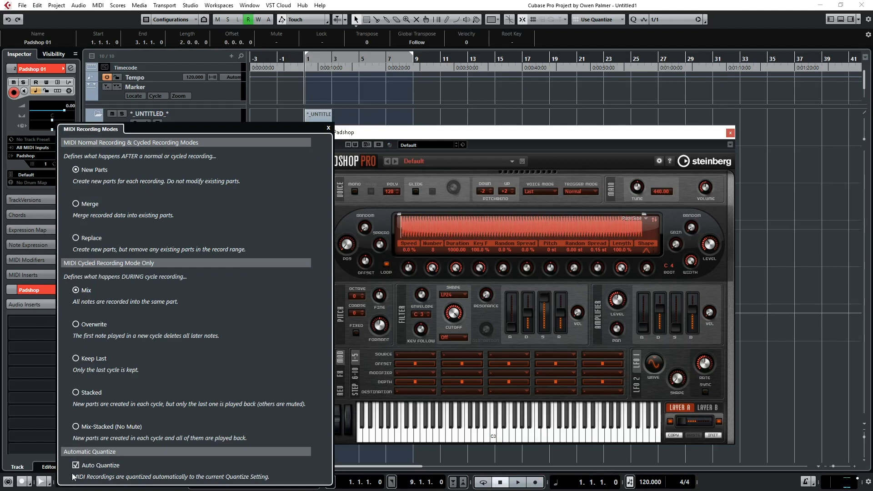
pyautogui.click(499, 121)
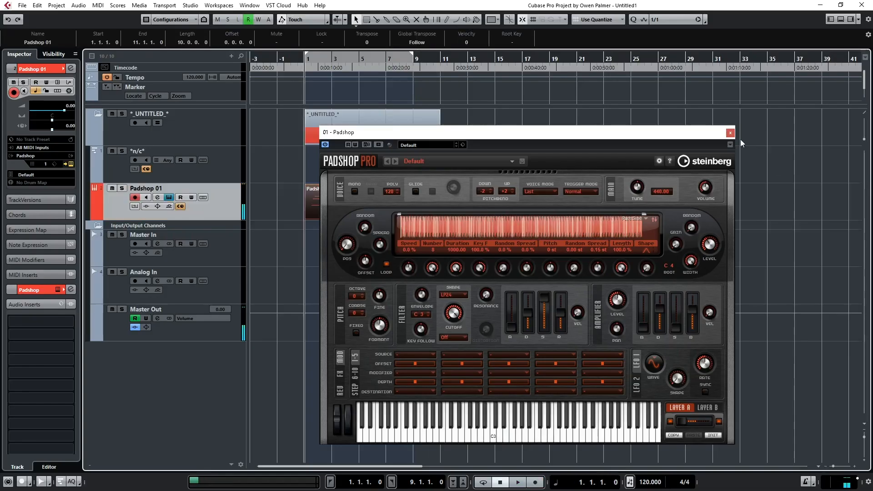
# Close the Padshop instrument window and open the recorded Padshop 01 part in the Key Editor.
pyautogui.click(731, 133)
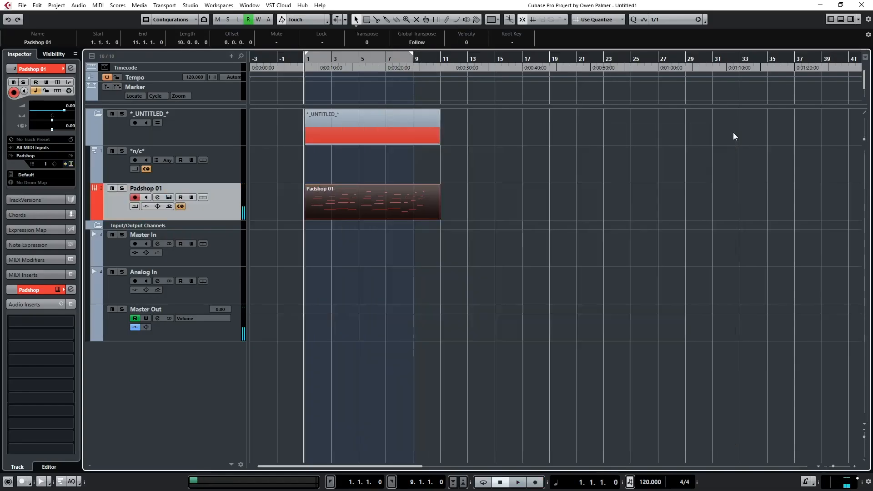
pyautogui.click(732, 133)
pyautogui.scroll(3, 316, 206)
pyautogui.scroll(1, 317, 208)
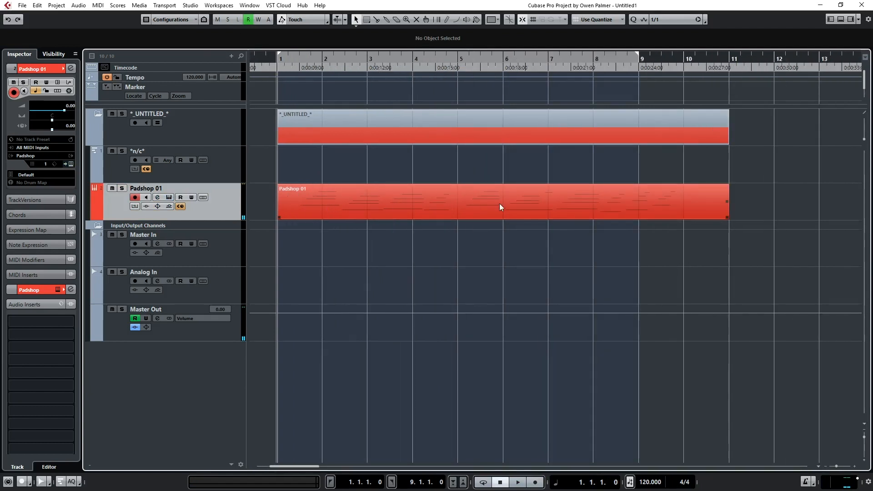
pyautogui.scroll(2, 471, 207)
pyautogui.click(471, 207)
pyautogui.doubleClick(470, 202)
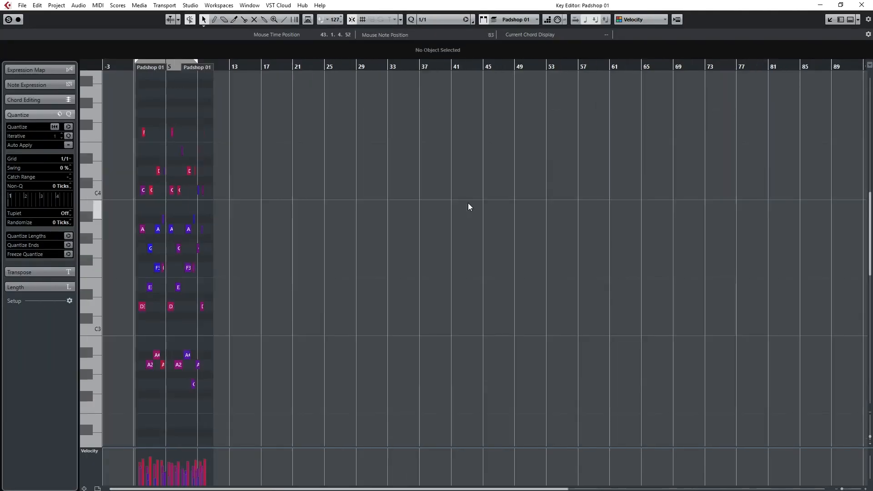
pyautogui.scroll(6, 113, 219)
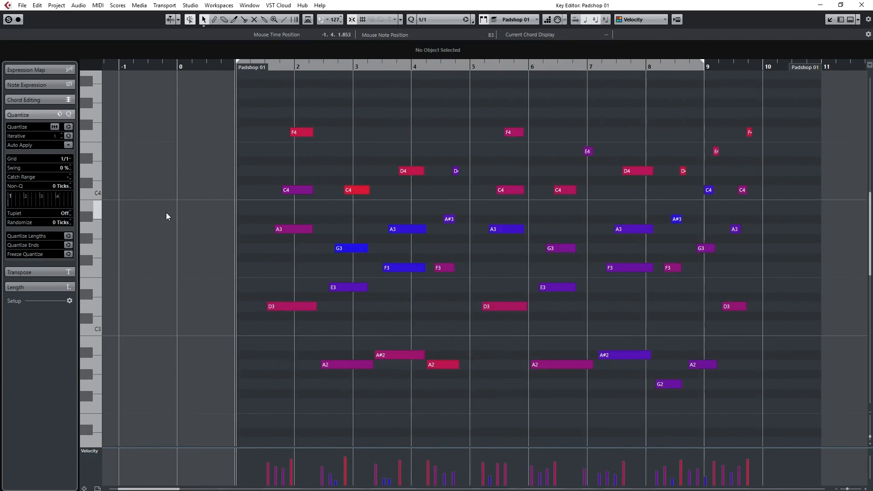
# Delete all notes before bar 5 and move the remaining notes so the first D3 starts at 1.1.1.0.
pyautogui.moveTo(476, 100); pyautogui.dragTo(102, 419)
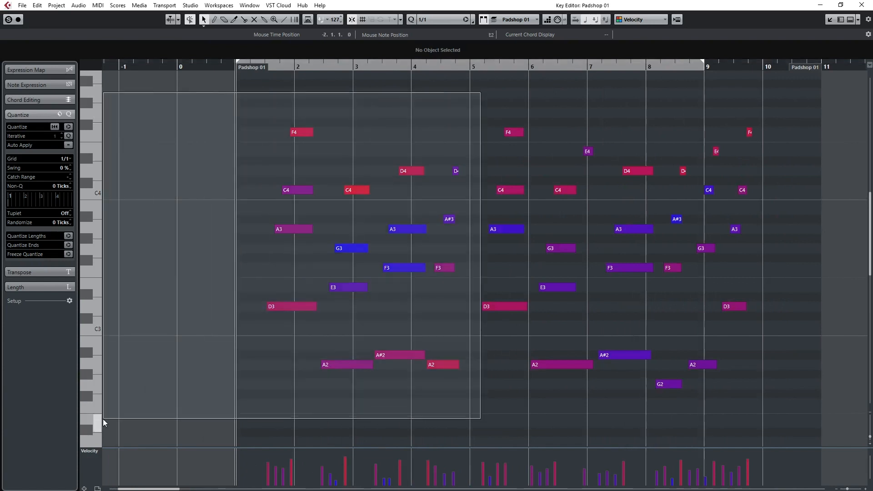
pyautogui.press('Delete')
pyautogui.hotkey('ctrl', 'a')
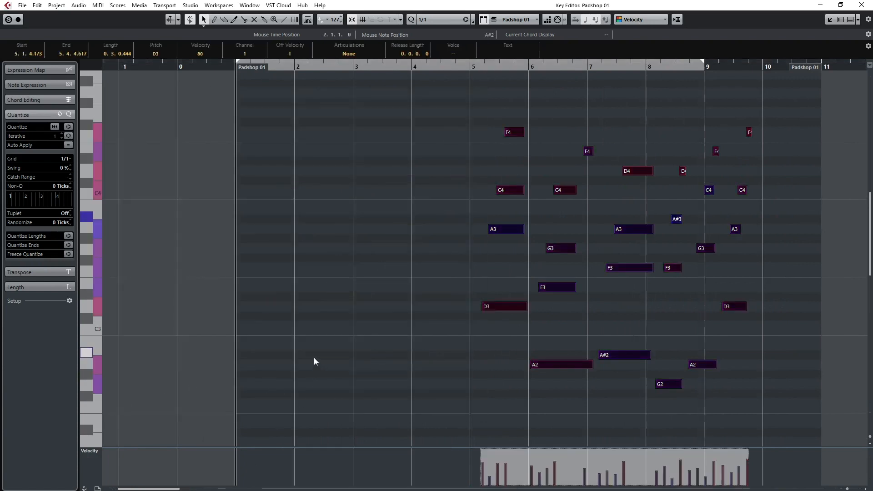
pyautogui.hotkey('ctrl', 'l')
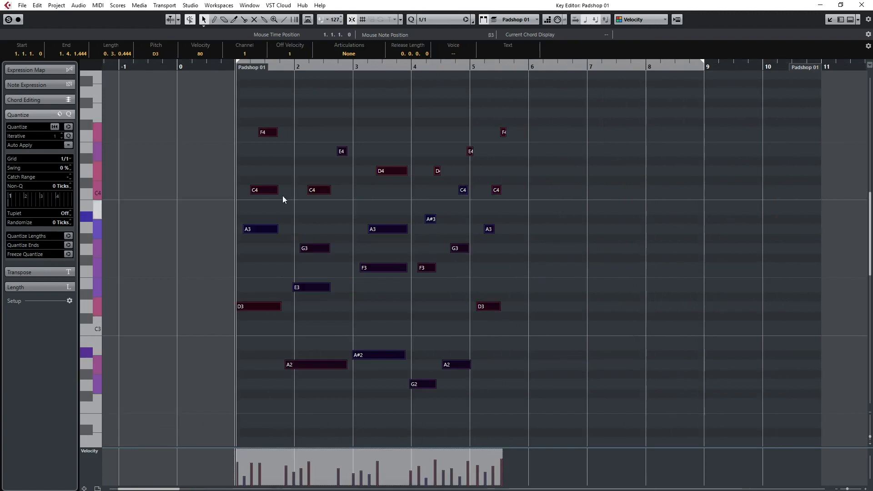
pyautogui.click(326, 301)
# Play back the moved notes, place the project cursor at the last D3 note at 5.1.2.687, and close the Key Editor.
pyautogui.scroll(3, 318, 310)
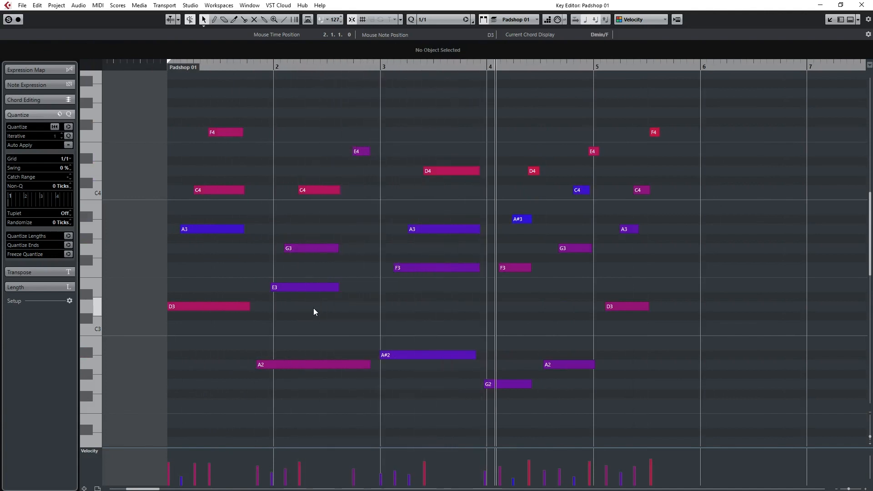
pyautogui.press('space')
pyautogui.press('space')
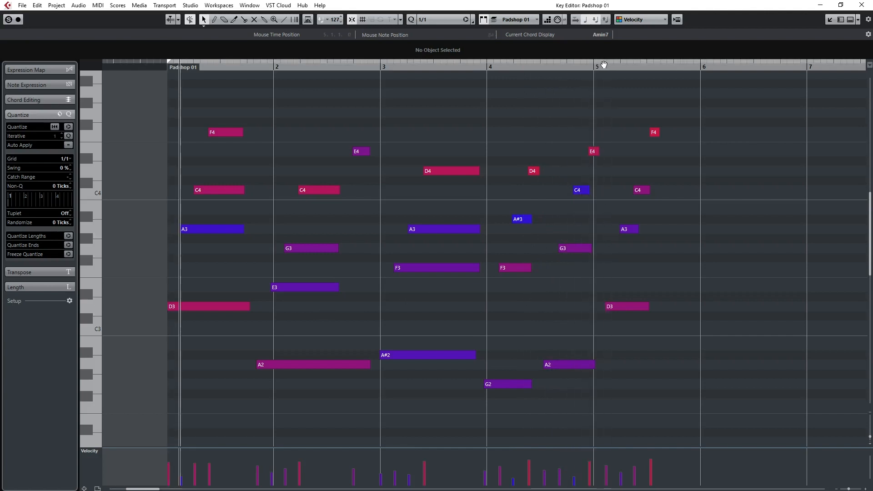
pyautogui.click(604, 65)
pyautogui.click(861, 5)
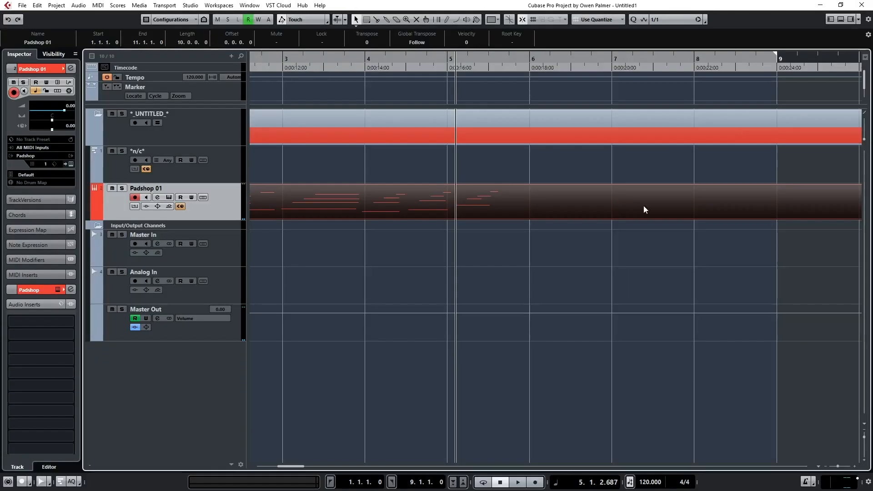
# With the snap type set to Grid + Cursor, split the Padshop 01 part at the cursor and delete everything after it.
pyautogui.click(388, 258)
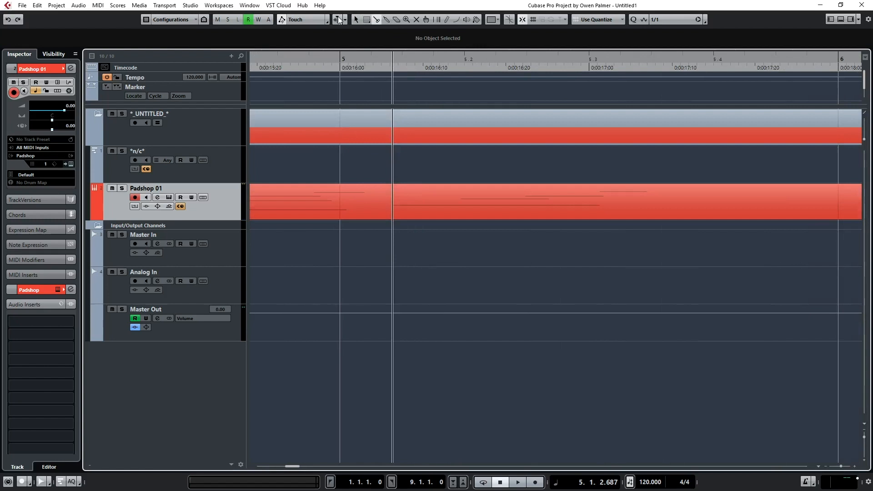
pyautogui.click(533, 23)
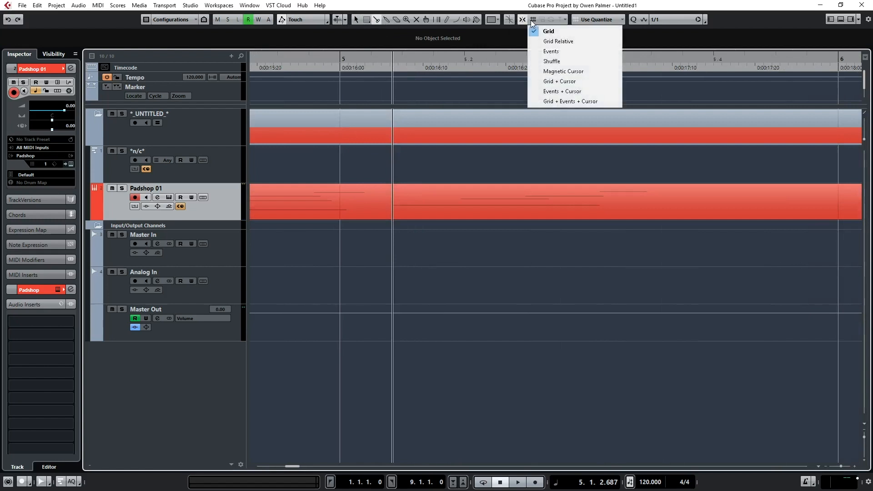
pyautogui.click(537, 85)
pyautogui.click(393, 202)
pyautogui.rightClick(468, 201)
pyautogui.click(515, 201)
pyautogui.click(517, 200)
# Using Sizing Applies Time Stretch, shorten the Padshop 01 part so it ends exactly at bar 5.
pyautogui.rightClick(459, 211)
pyautogui.moveTo(460, 211)
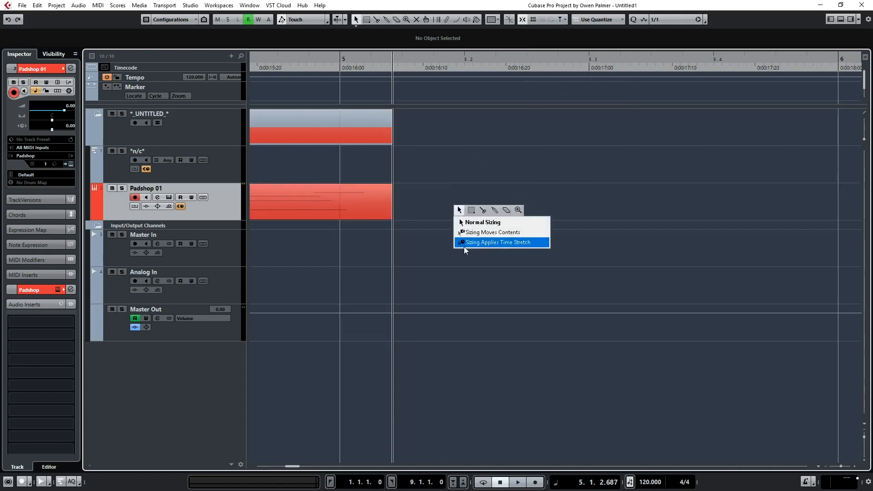
pyautogui.click(463, 243)
pyautogui.keyDown('ctrl'); pyautogui.scroll(-2, 556, 230); pyautogui.keyUp('ctrl')
pyautogui.keyDown('ctrl'); pyautogui.scroll(-5, 555, 230); pyautogui.keyUp('ctrl')
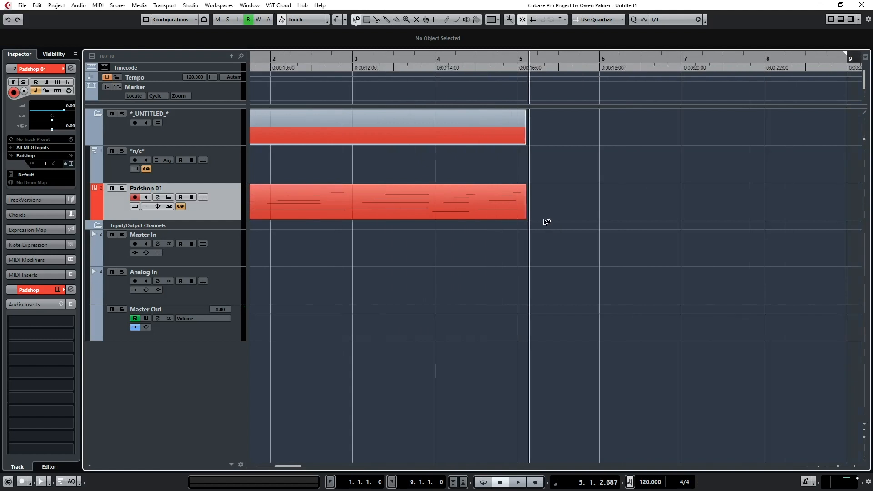
pyautogui.keyDown('ctrl'); pyautogui.scroll(2, 492, 214); pyautogui.keyUp('ctrl')
pyautogui.click(555, 212)
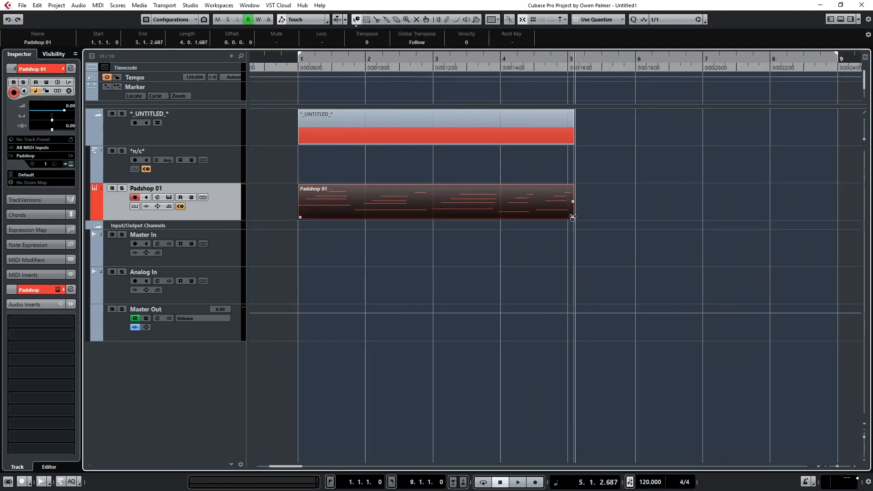
pyautogui.moveTo(572, 218); pyautogui.dragTo(565, 220)
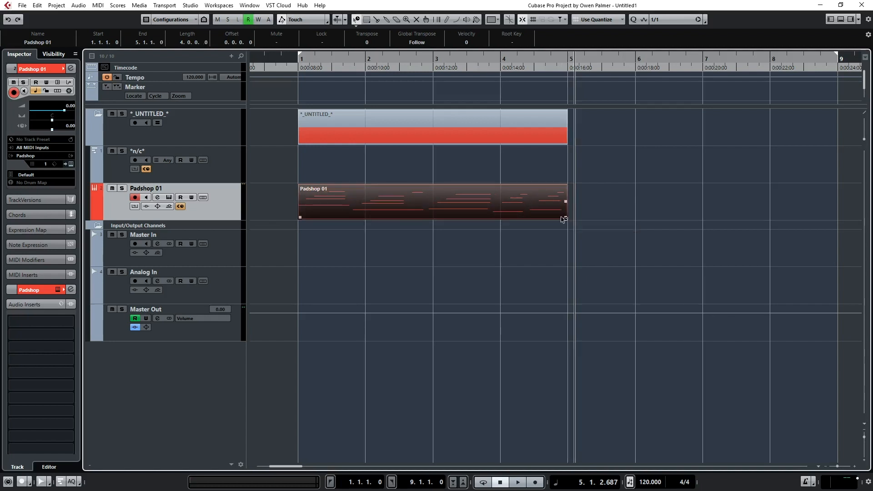
# Loop the Padshop 01 part from bar 1 to bar 5 and play it back.
pyautogui.hotkey('shift', 'g')
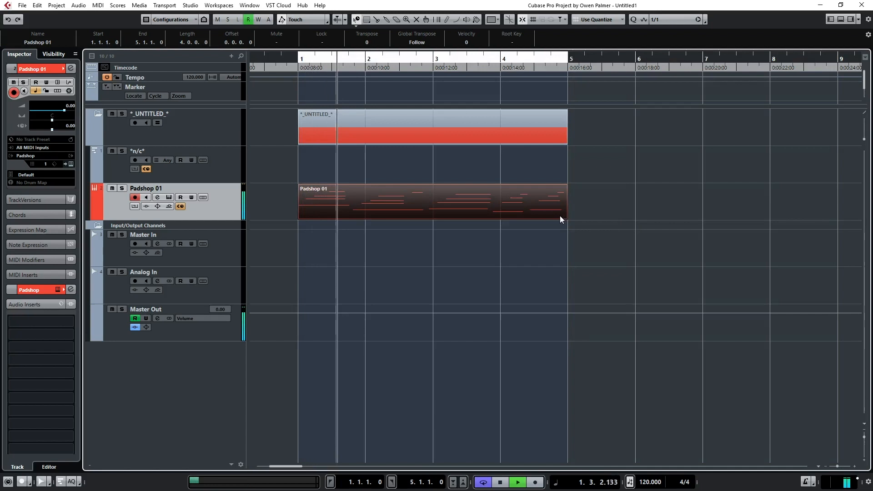
pyautogui.click(550, 234)
pyautogui.press('space')
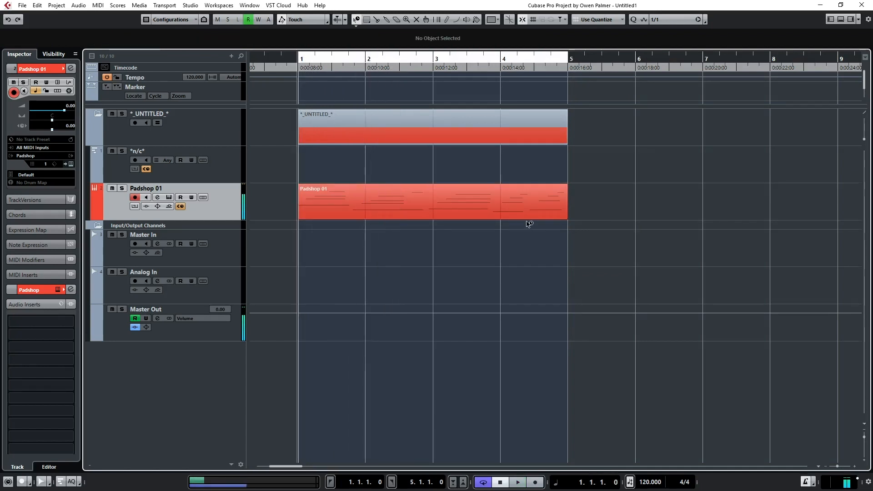
pyautogui.press('space')
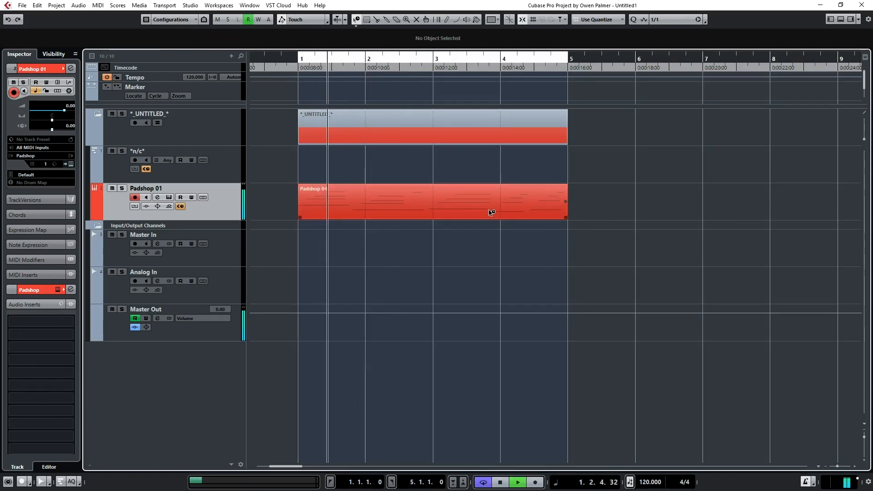
# In the Key Editor, move the second chord to start on bar 2 and the third chord to start on bar 3.
pyautogui.doubleClick(488, 212)
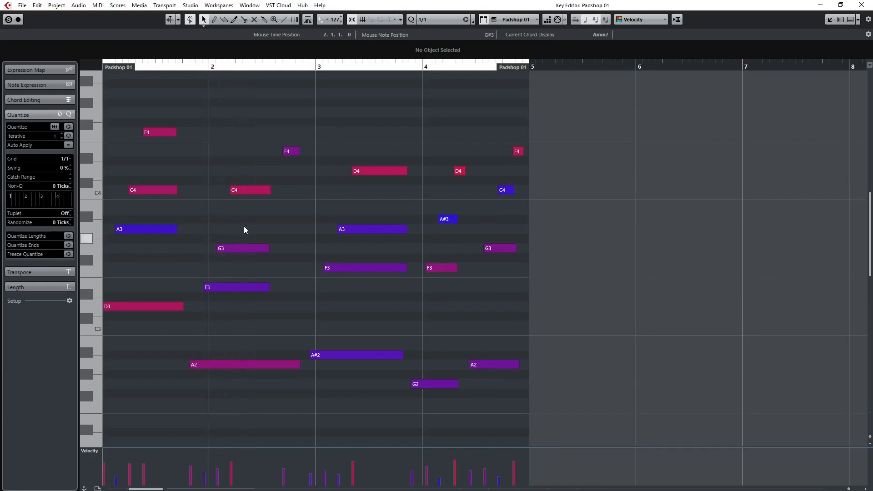
pyautogui.moveTo(248, 250); pyautogui.dragTo(281, 395)
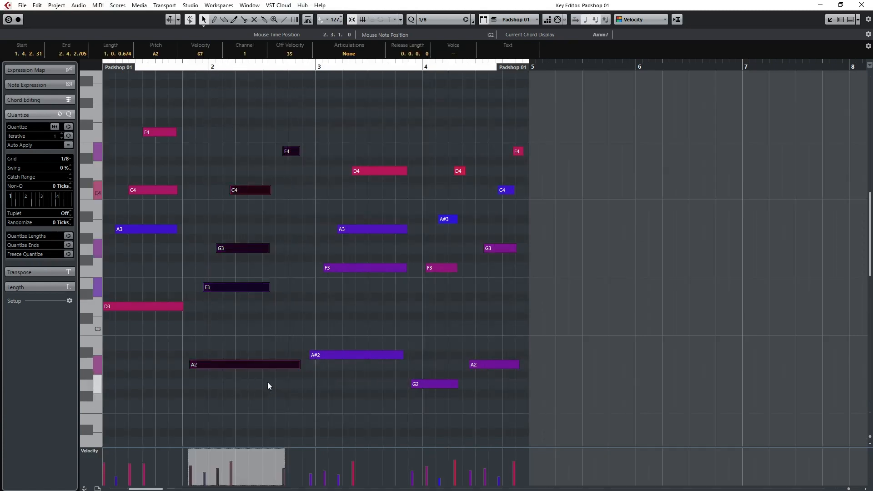
pyautogui.moveTo(195, 364); pyautogui.dragTo(218, 364)
pyautogui.moveTo(335, 377); pyautogui.dragTo(397, 144)
pyautogui.moveTo(341, 356); pyautogui.dragTo(351, 356)
# Move the G2 chord to start on bar 4 and the final A2 chord to start at 4.3.1.0.
pyautogui.moveTo(436, 403); pyautogui.dragTo(464, 123)
pyautogui.moveTo(422, 389); pyautogui.dragTo(452, 124)
pyautogui.moveTo(412, 389); pyautogui.dragTo(431, 386)
pyautogui.moveTo(483, 376); pyautogui.dragTo(553, 140)
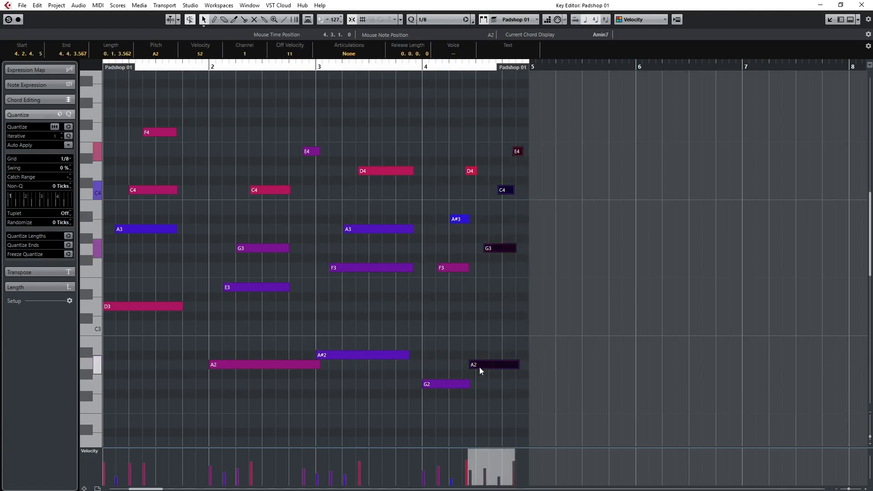
pyautogui.moveTo(479, 367); pyautogui.dragTo(486, 367)
pyautogui.click(457, 272)
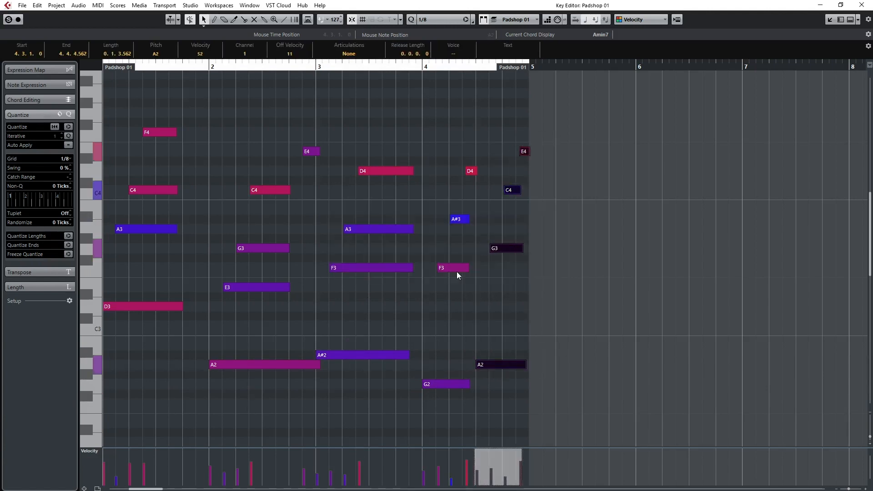
pyautogui.click(485, 326)
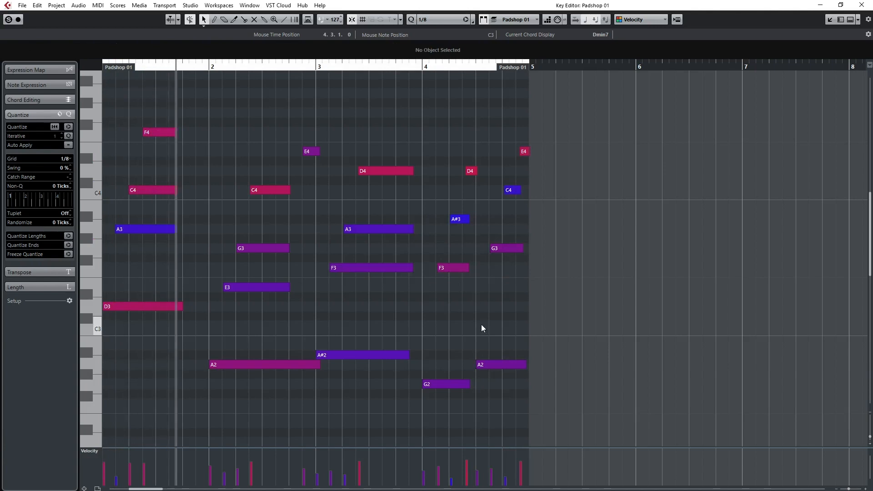
# Stop the loop playback and quantize all notes of the part to the 1/8 grid.
pyautogui.scroll(3, 208, 307)
pyautogui.scroll(-4, 406, 302)
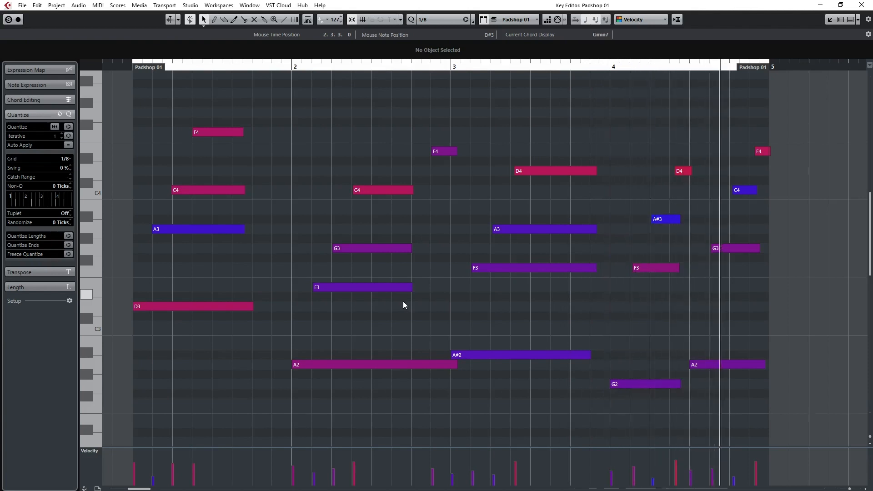
pyautogui.press('space')
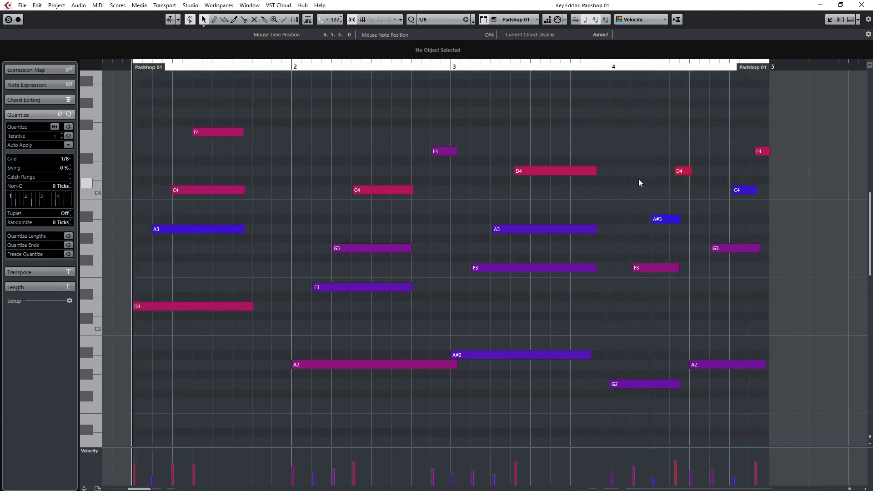
pyautogui.hotkey('ctrl', 'a')
pyautogui.press('q')
pyautogui.click(588, 211)
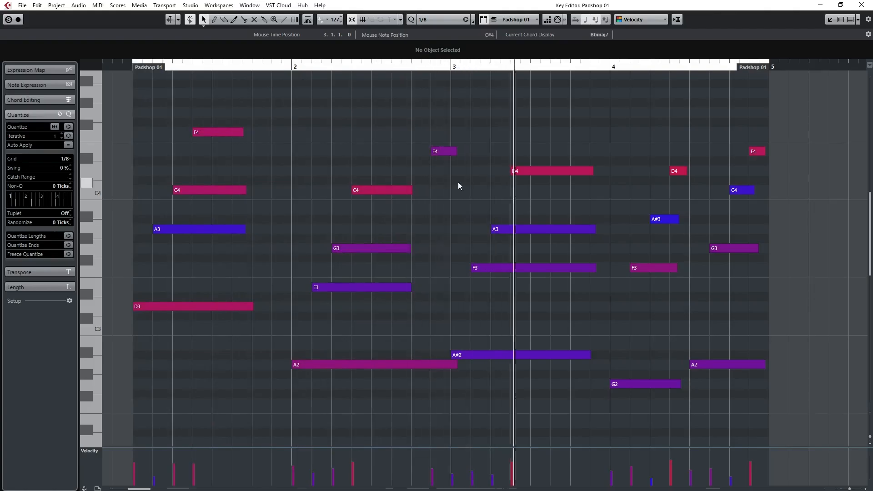
# Move the E4 note just before bar 3 back to 2.4.1.0 and close the Key Editor.
pyautogui.click(446, 153)
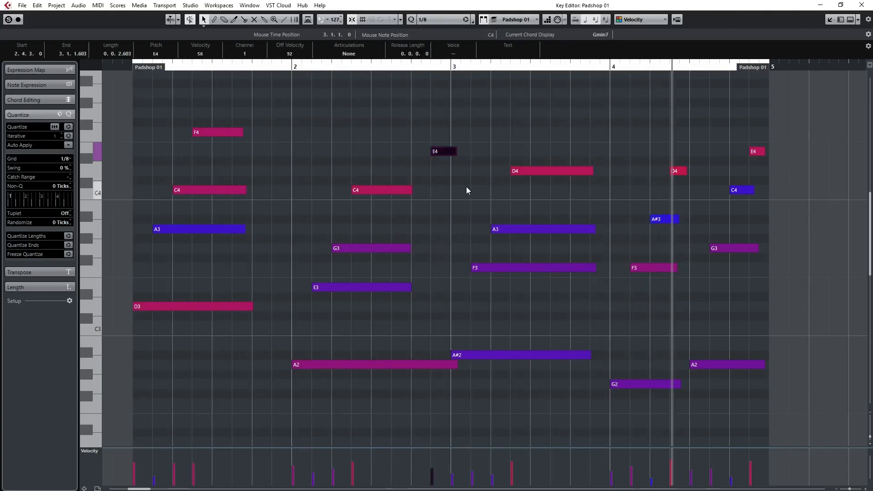
pyautogui.hotkey('ctrl', 'Left')
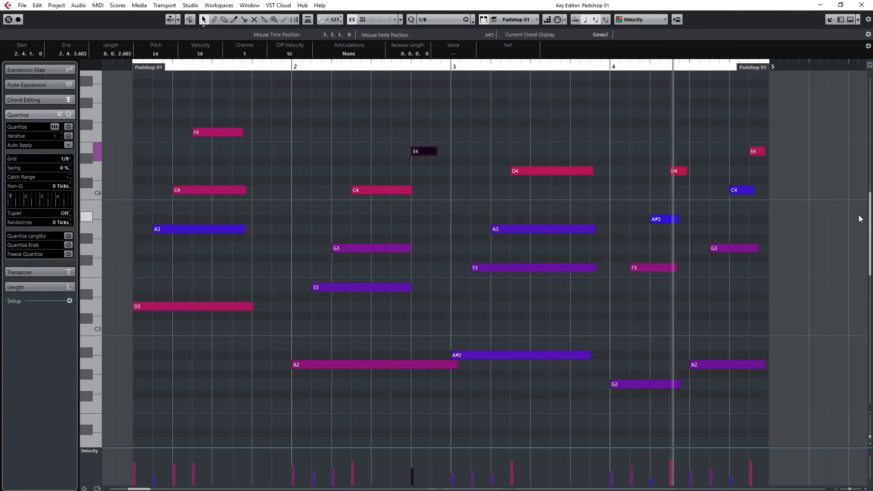
pyautogui.click(861, 5)
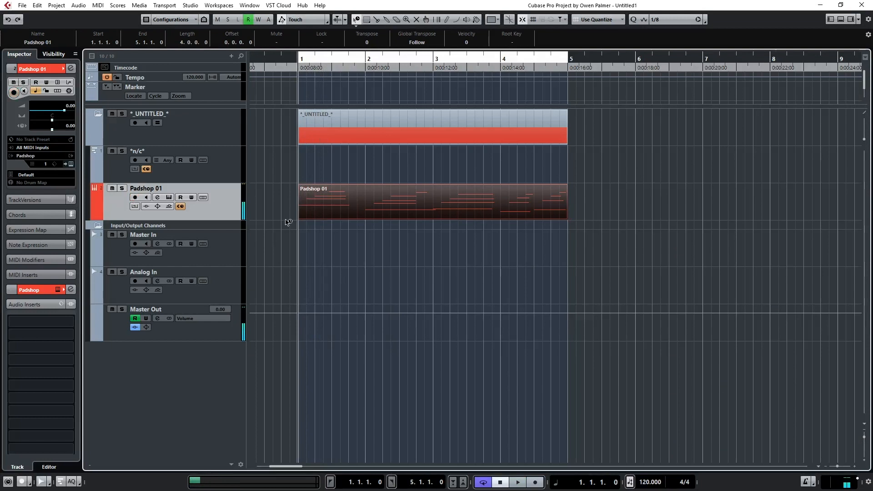
# Add one instrument track with Padshop as its instrument, routed to Master Out.
pyautogui.press('t')
pyautogui.click(323, 188)
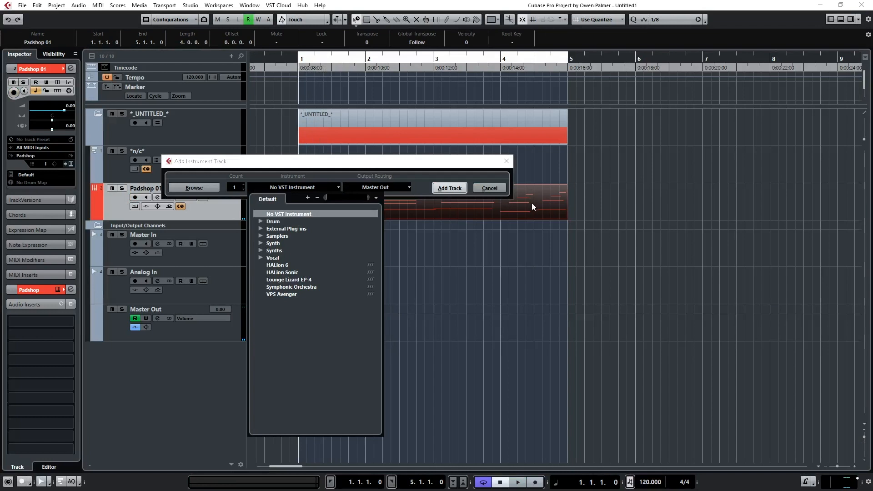
pyautogui.write('pads')
pyautogui.press('Return')
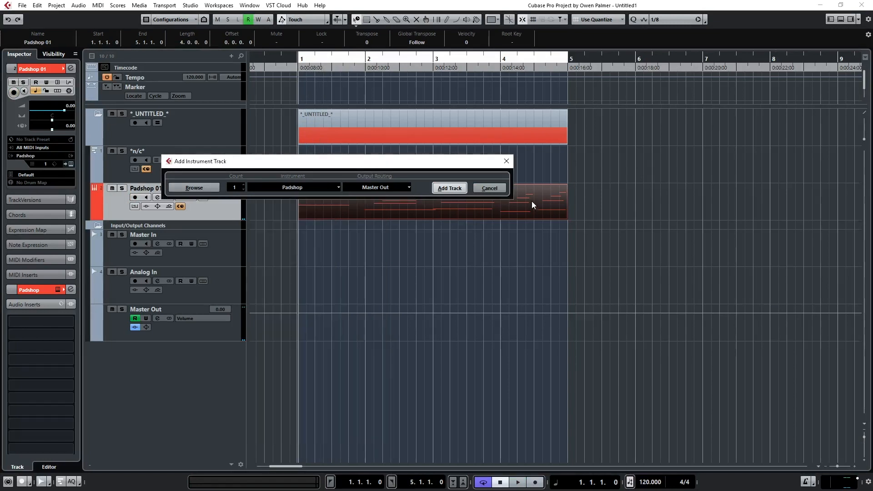
pyautogui.press('Return')
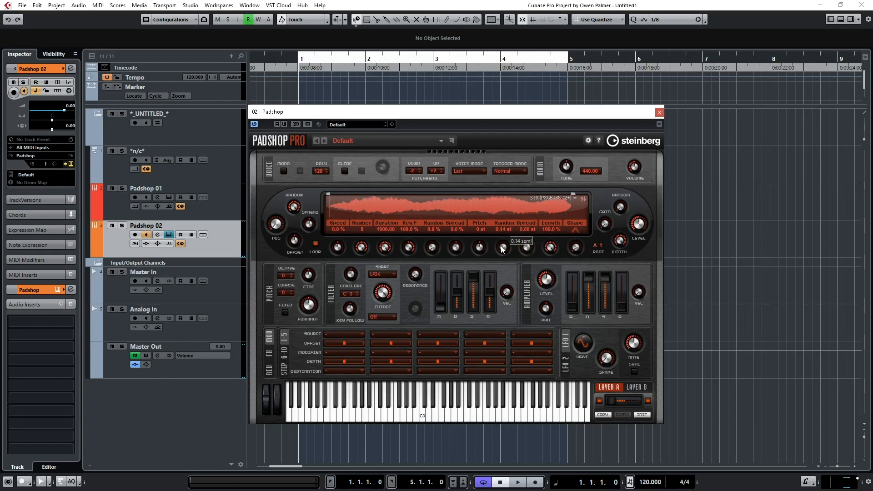
# Set the new Padshop's random pitch to 0.14 st and raise its amplifier attack slightly, auditioning it with the loop.
pyautogui.scroll(-1, 503, 249)
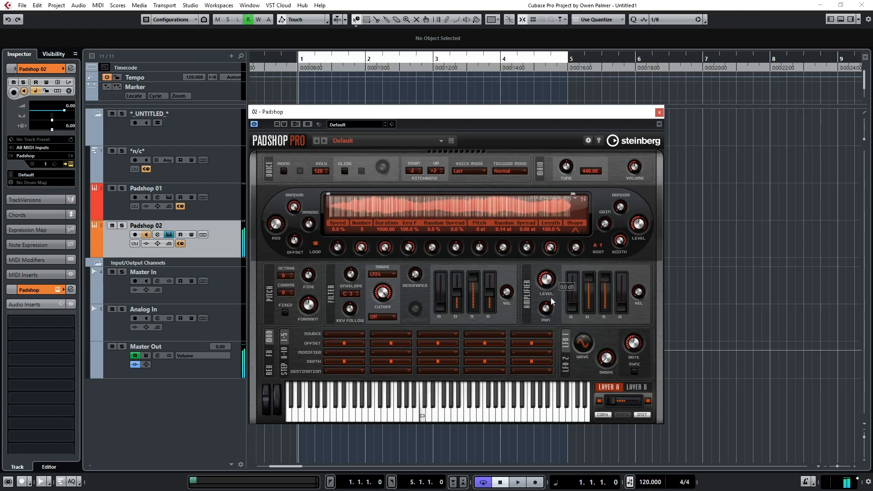
pyautogui.moveTo(574, 313); pyautogui.dragTo(575, 304)
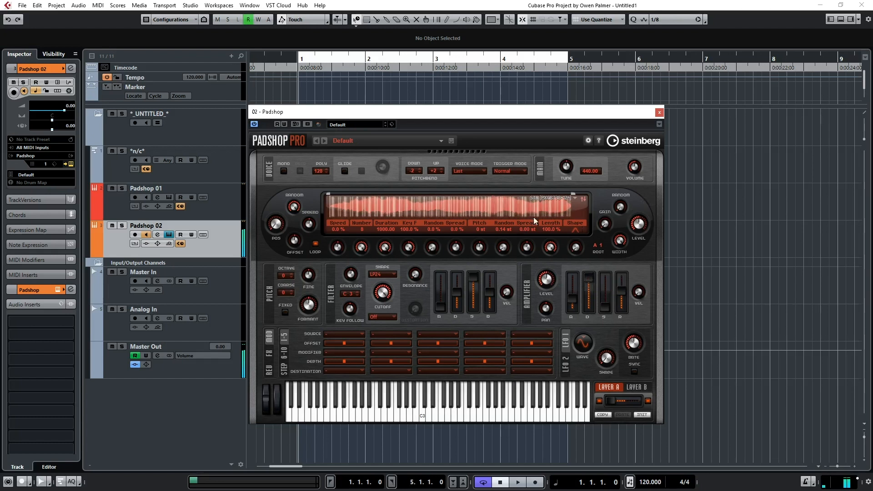
pyautogui.press('space')
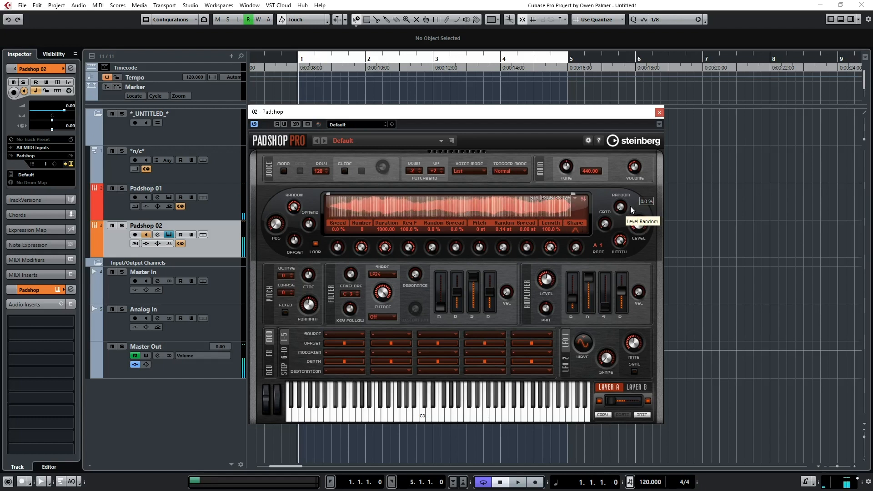
pyautogui.press('space')
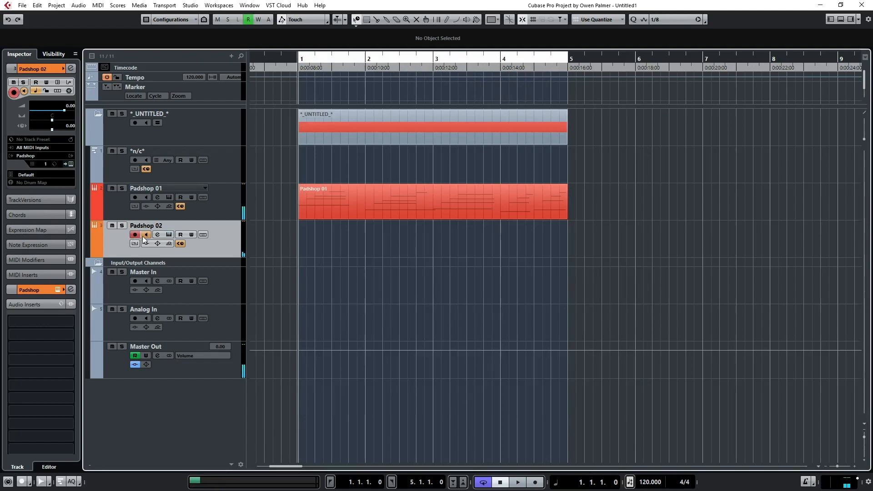
pyautogui.press('KP_Multiply')
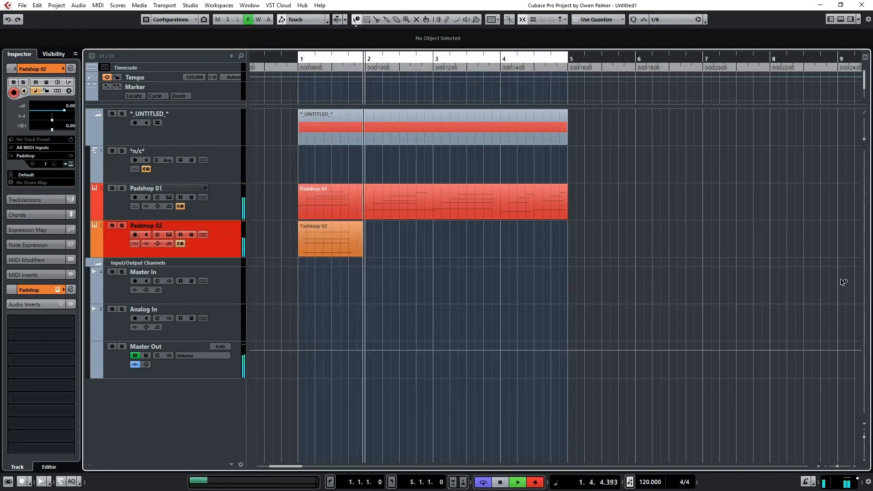
pyautogui.press('space')
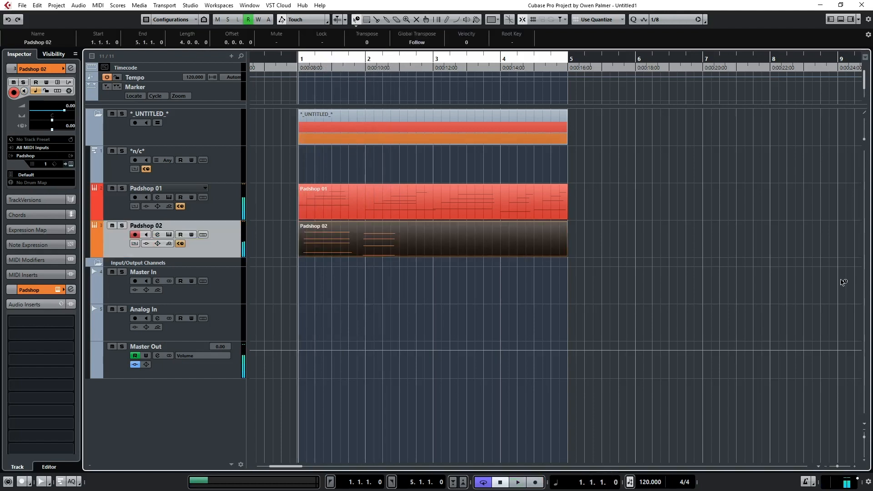
pyautogui.press('Delete')
# Record a four-bar chord take on the Padshop 02 track and quantize all its notes to the 1/2 grid.
pyautogui.press('KP_Multiply')
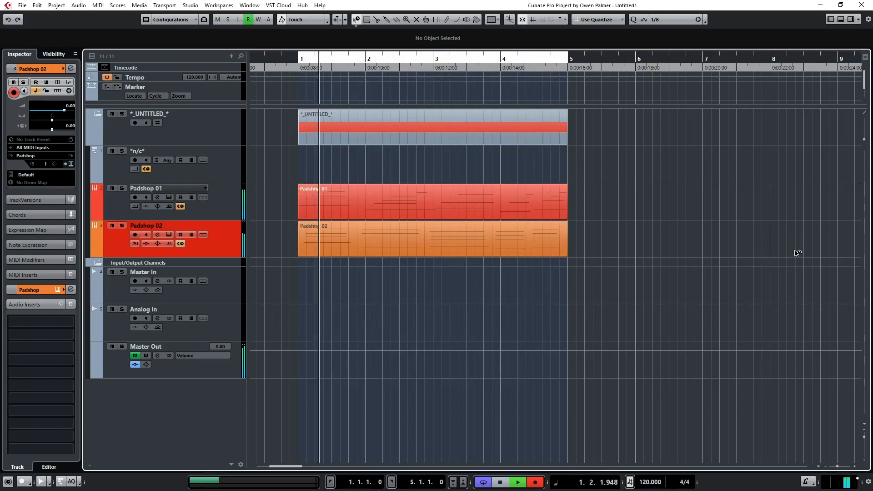
pyautogui.press('space')
pyautogui.doubleClick(384, 242)
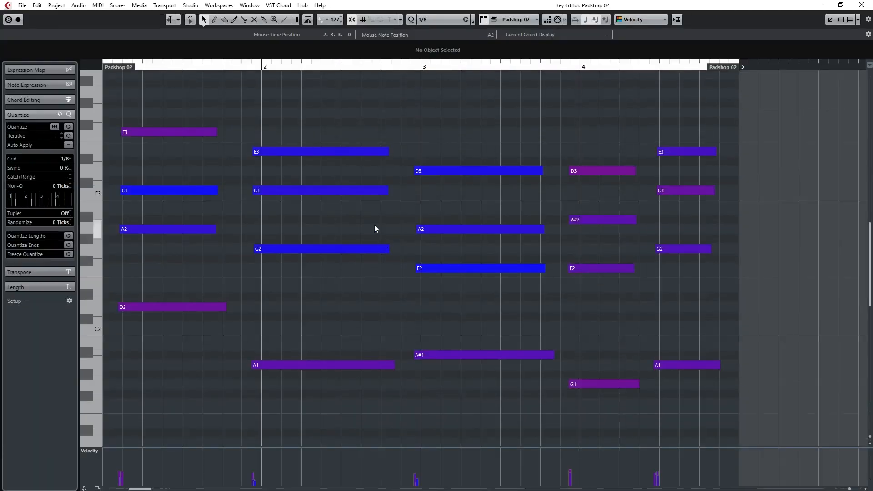
pyautogui.hotkey('ctrl', 'a')
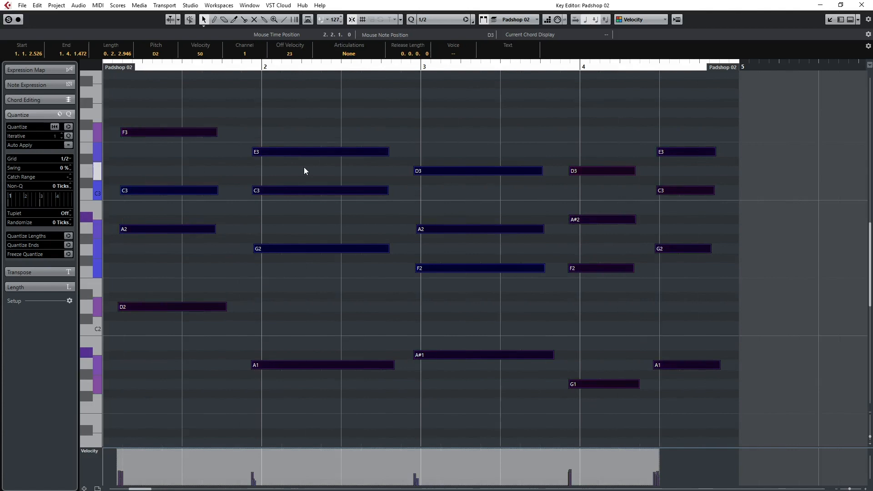
pyautogui.press('q')
# Lengthen the four notes of the first chord by about one beat and close the Key Editor.
pyautogui.moveTo(211, 100); pyautogui.dragTo(169, 325)
pyautogui.moveTo(201, 233); pyautogui.dragTo(234, 234)
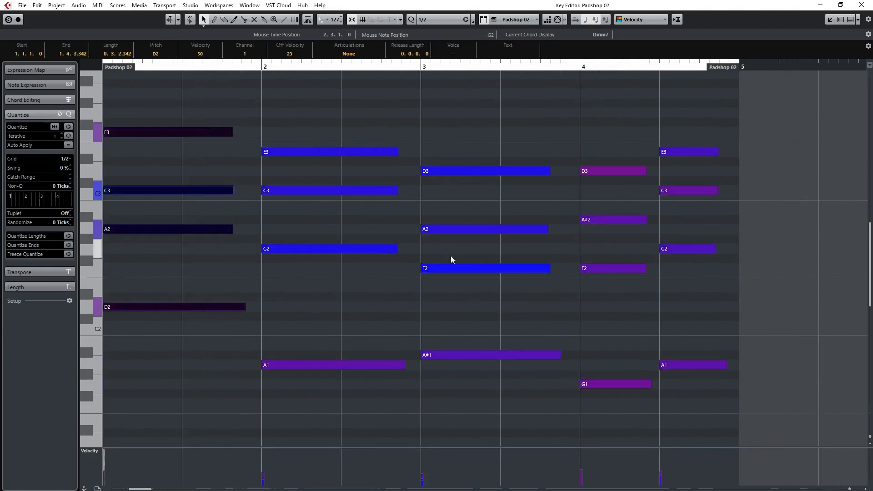
pyautogui.click(465, 299)
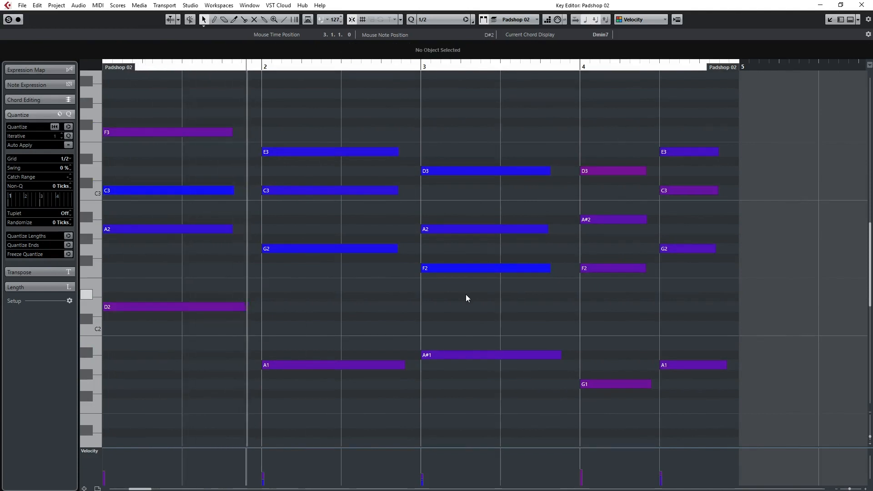
pyautogui.click(867, 5)
pyautogui.click(605, 228)
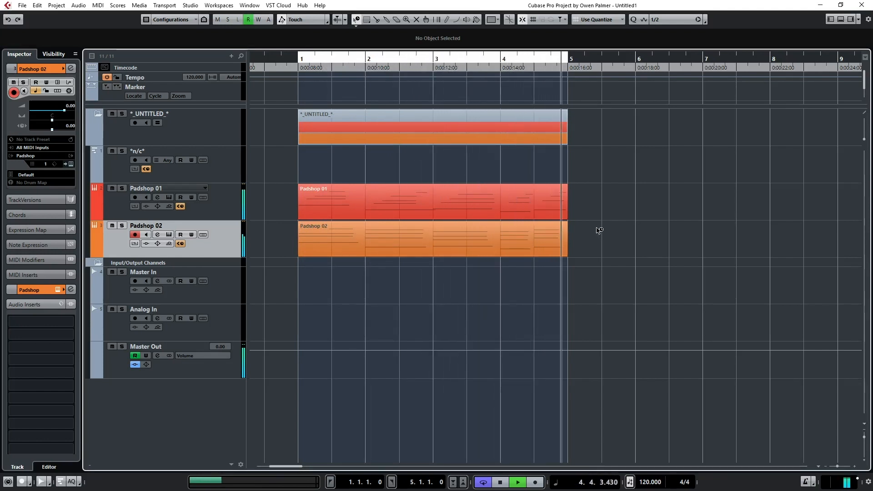
# Stop the loop playback and duplicate the Padshop 02 track.
pyautogui.press('space')
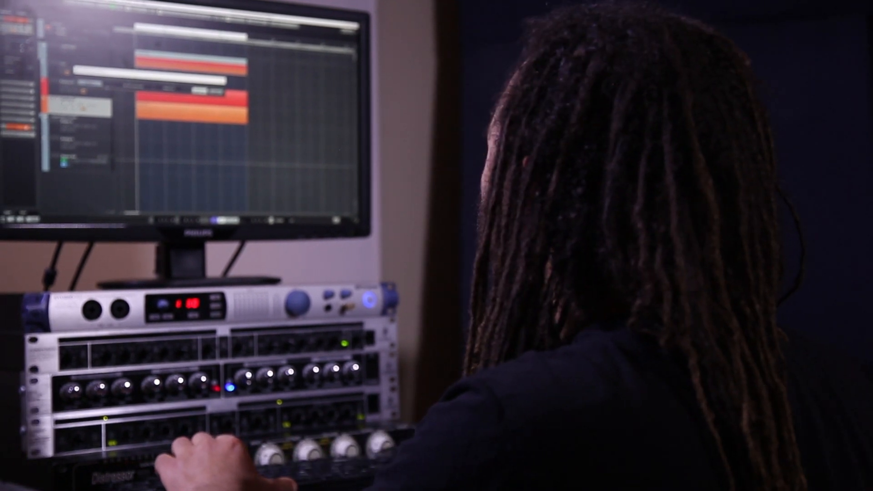
pyautogui.click(134, 87)
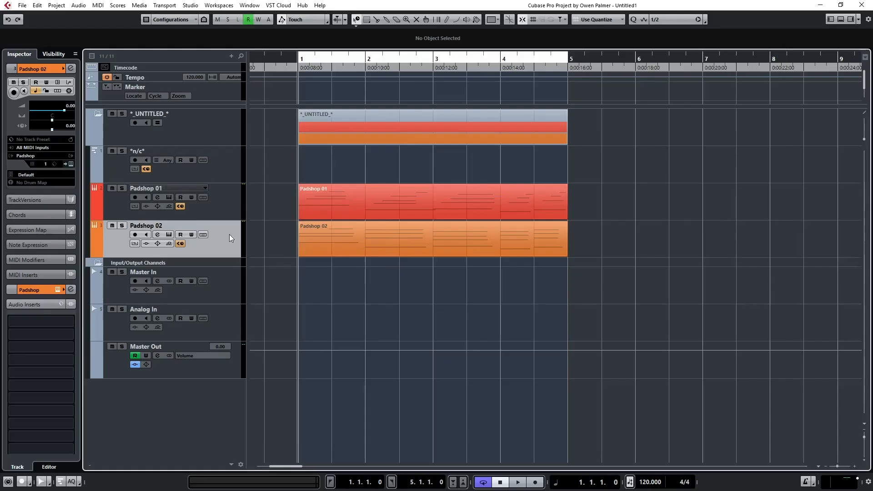
pyautogui.rightClick(230, 234)
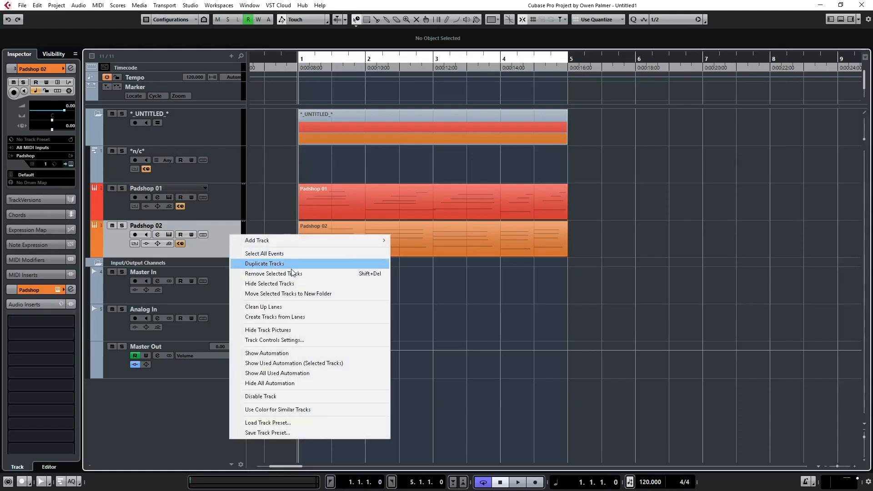
pyautogui.click(289, 265)
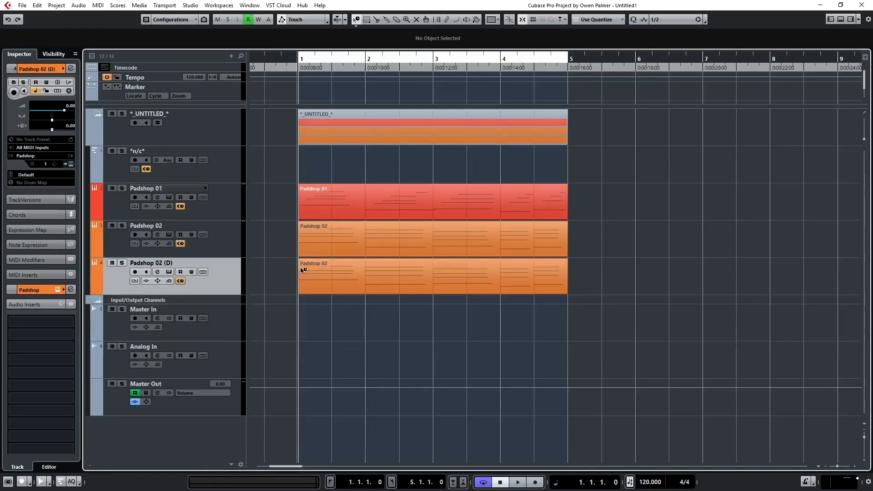
# Audition the Padshop 02 (D) track in solo, return to the full mix and close its instrument window.
pyautogui.press('s')
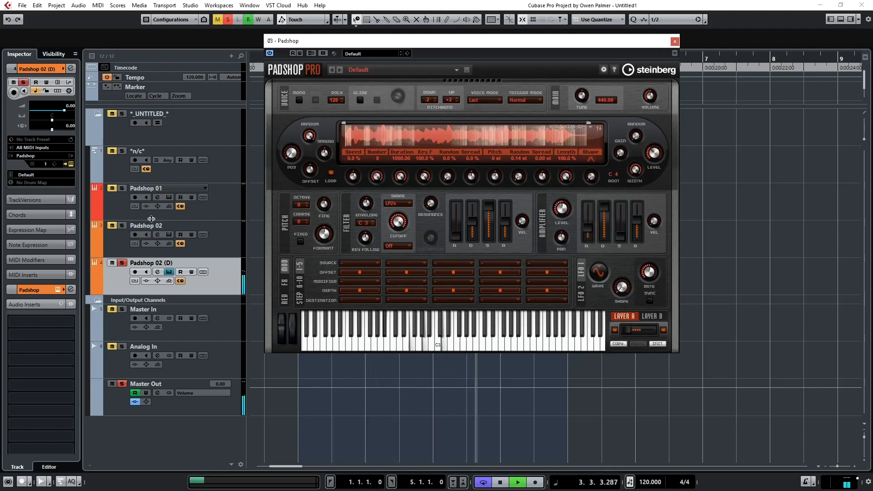
pyautogui.click(121, 263)
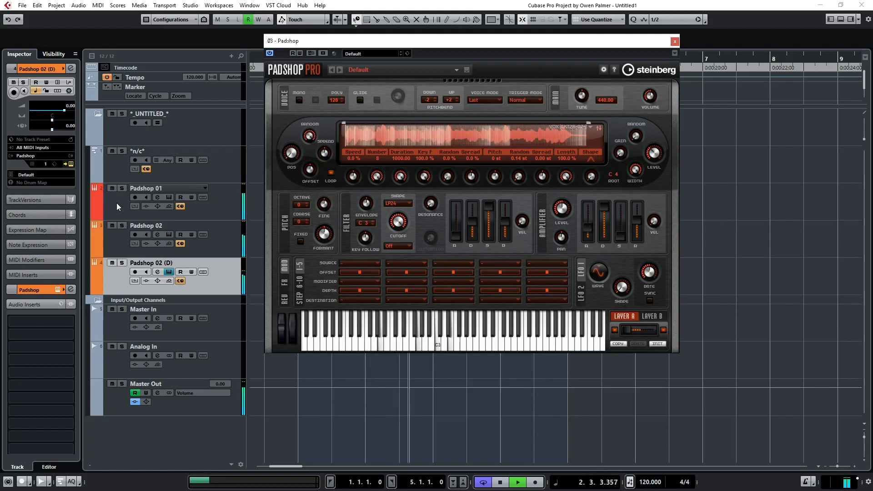
pyautogui.click(675, 41)
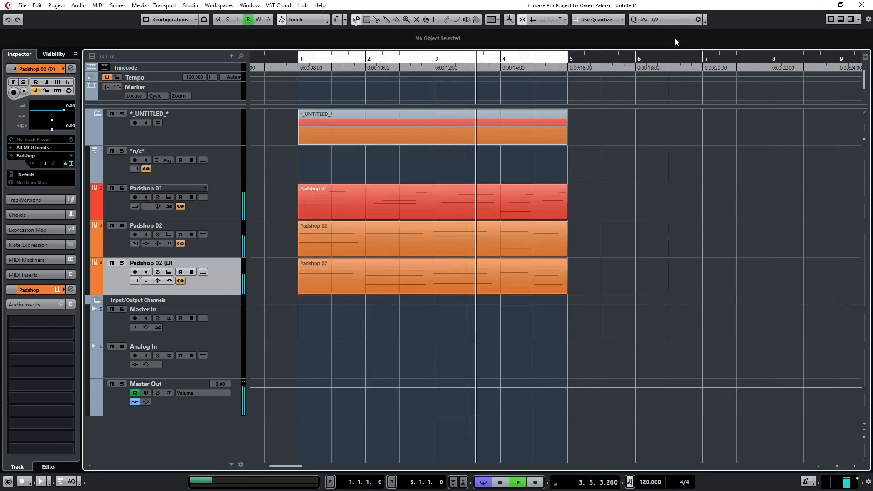
# Check the Padshop 01 track's channel settings and instrument, briefly soloing the track.
pyautogui.click(234, 210)
pyautogui.press('e')
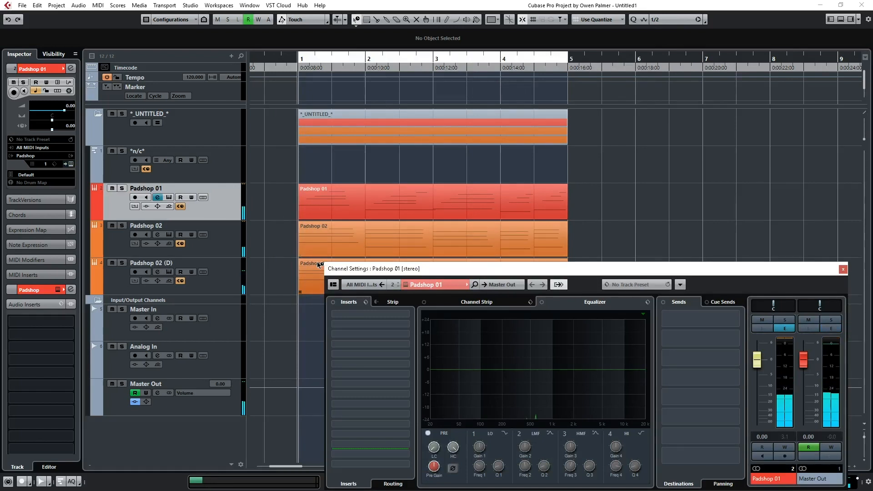
pyautogui.hotkey('shift', 'e')
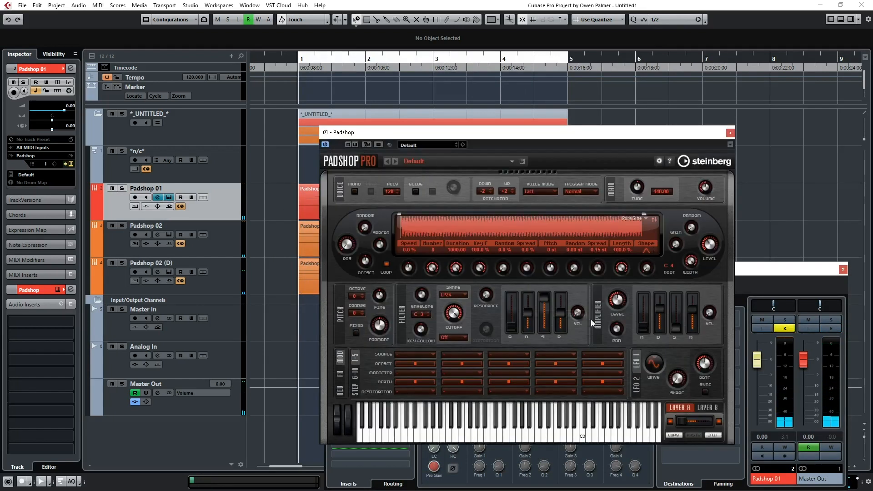
pyautogui.press('s')
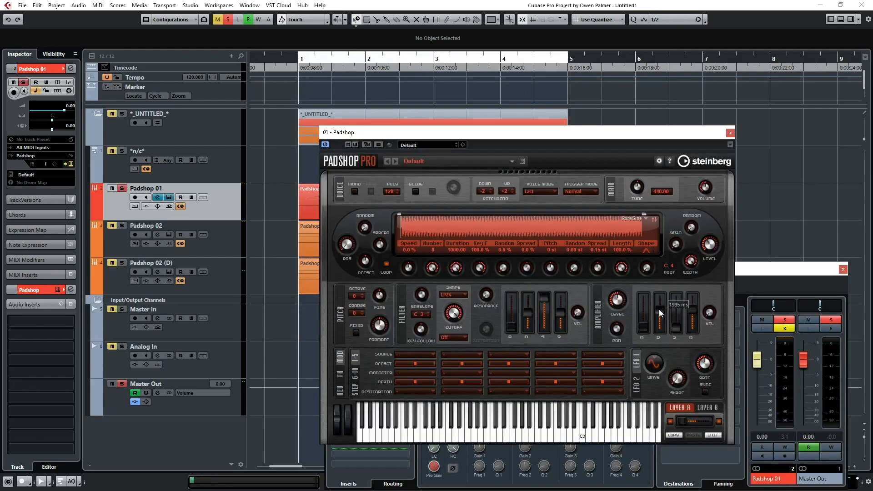
pyautogui.press('s')
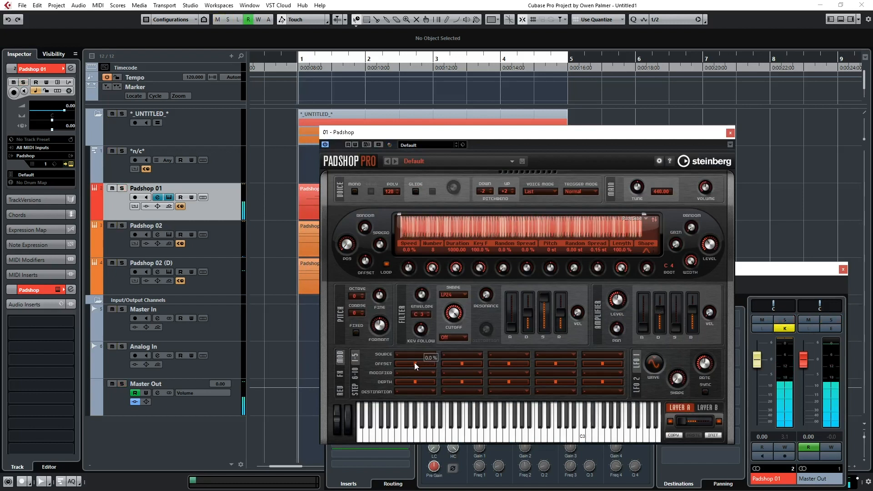
pyautogui.press('e')
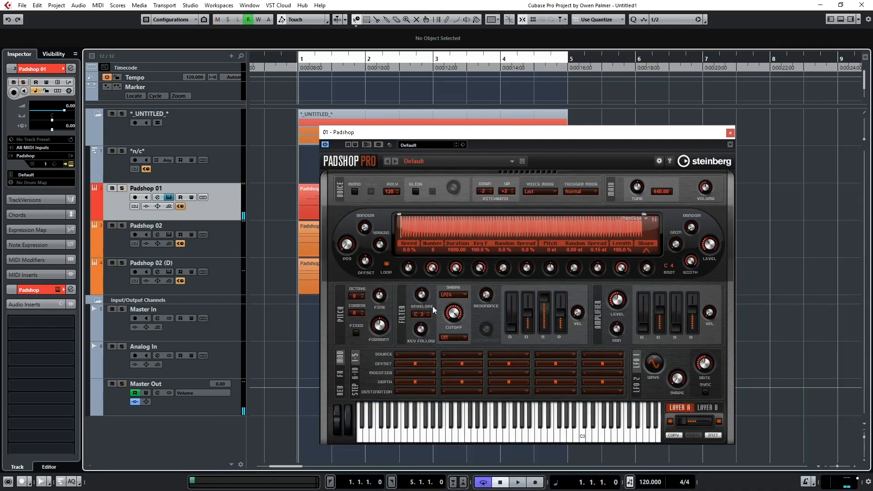
# Close the Padshop 01 instrument window and add PingPongDelay to the channel's second insert slot.
pyautogui.press('e')
pyautogui.click(730, 133)
pyautogui.click(361, 314)
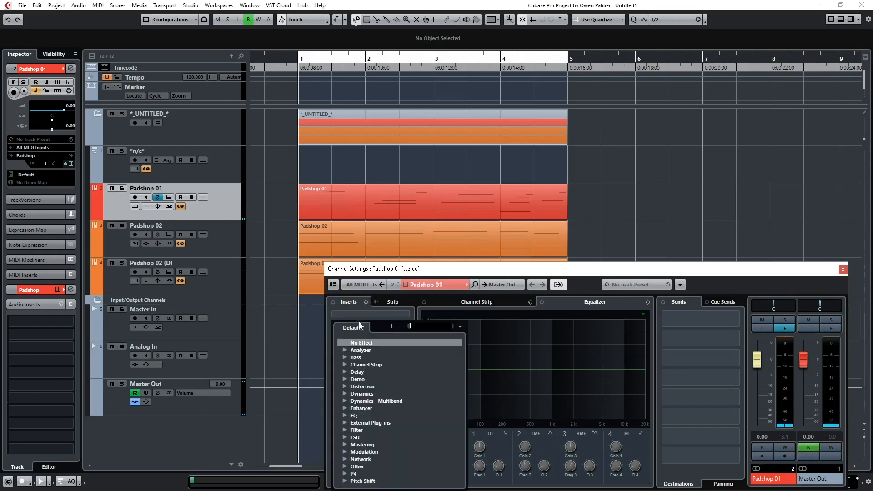
pyautogui.write('gd')
pyautogui.press('Return')
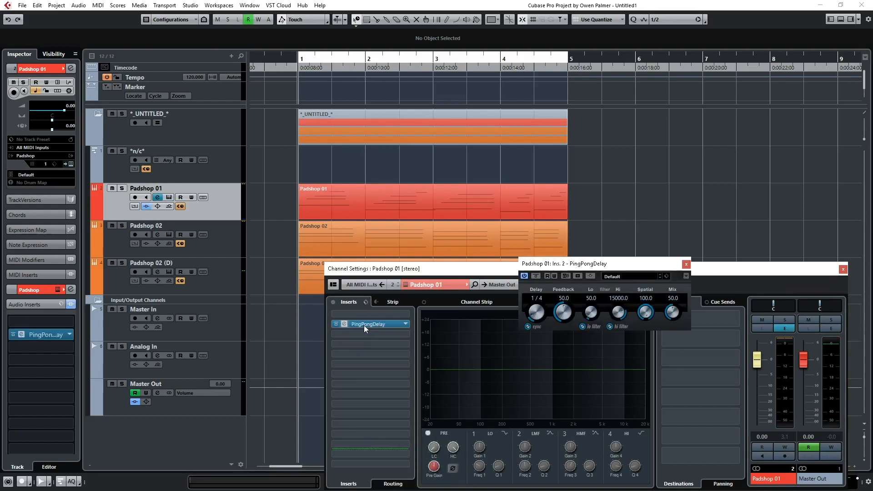
# During loop playback, try a 1/8 delay on PingPongDelay, restore 1/4 and set its mix to 20.6, closing both effect and channel windows.
pyautogui.press('space')
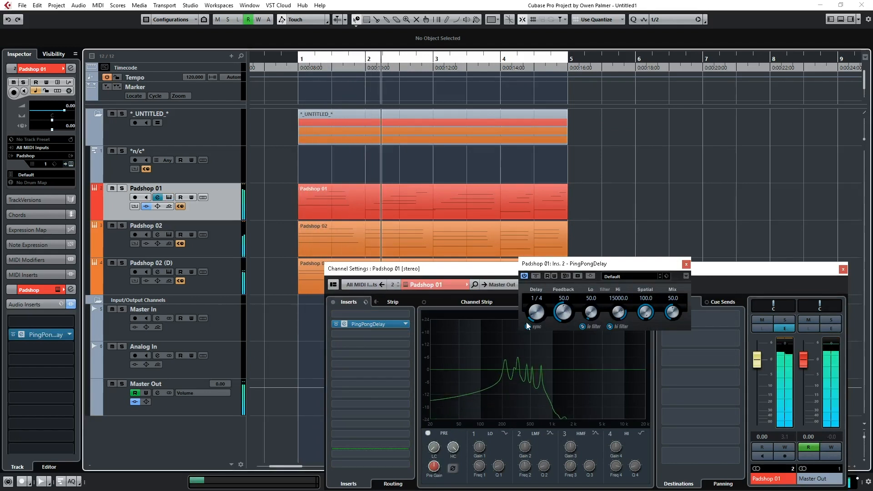
pyautogui.scroll(-3, 538, 311)
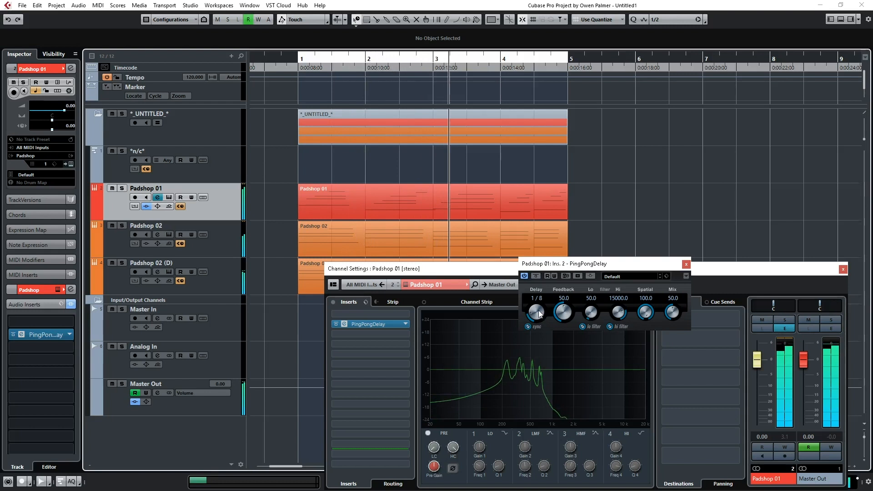
pyautogui.scroll(3, 531, 312)
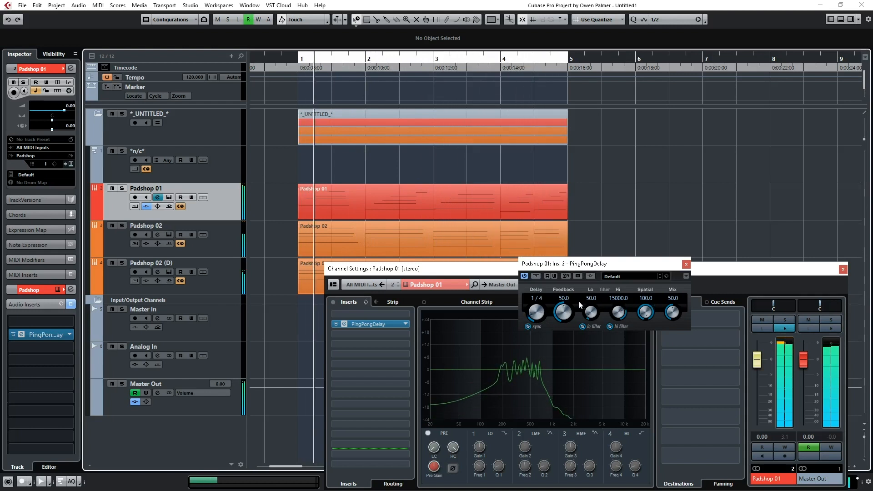
pyautogui.moveTo(672, 308); pyautogui.dragTo(654, 309)
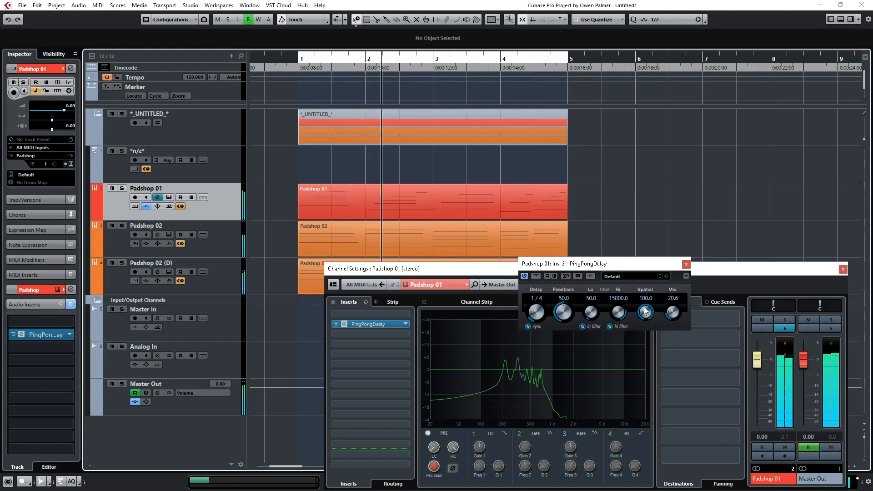
pyautogui.click(686, 264)
pyautogui.click(843, 269)
# Set the pitch octave to 1 in the Padshop 02 (D) track's instrument during loop playback and close its window.
pyautogui.click(222, 281)
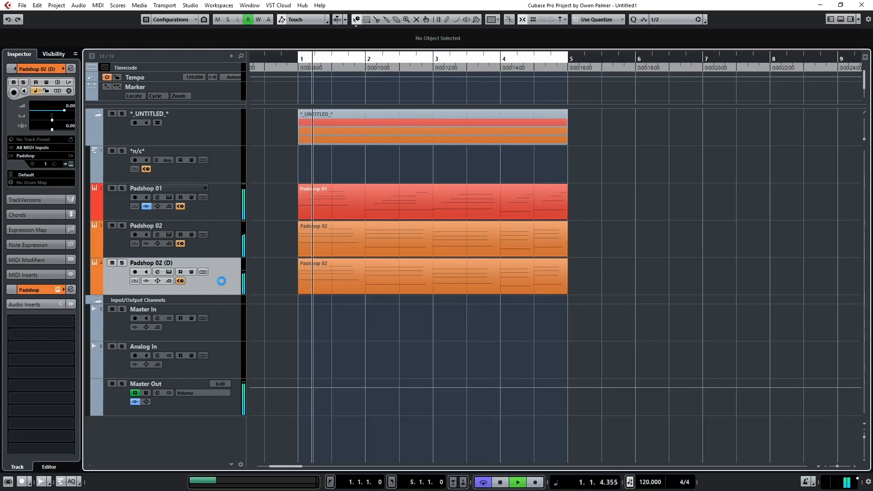
pyautogui.click(168, 271)
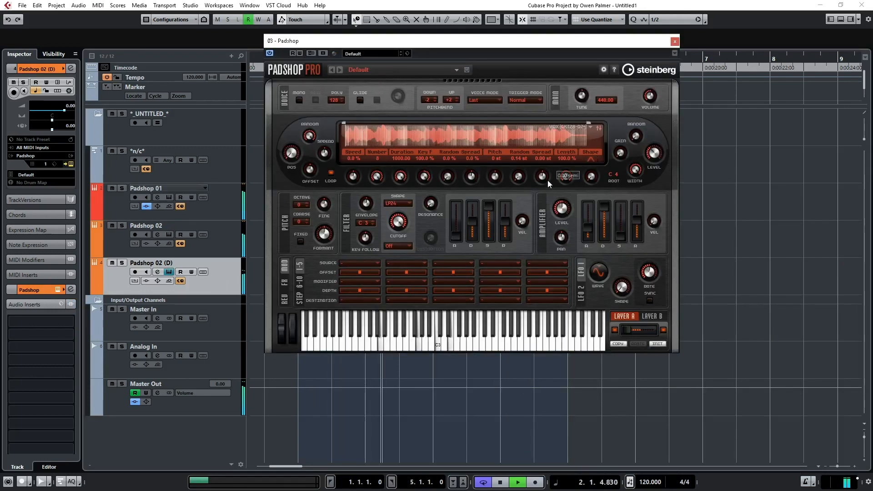
pyautogui.scroll(1, 302, 206)
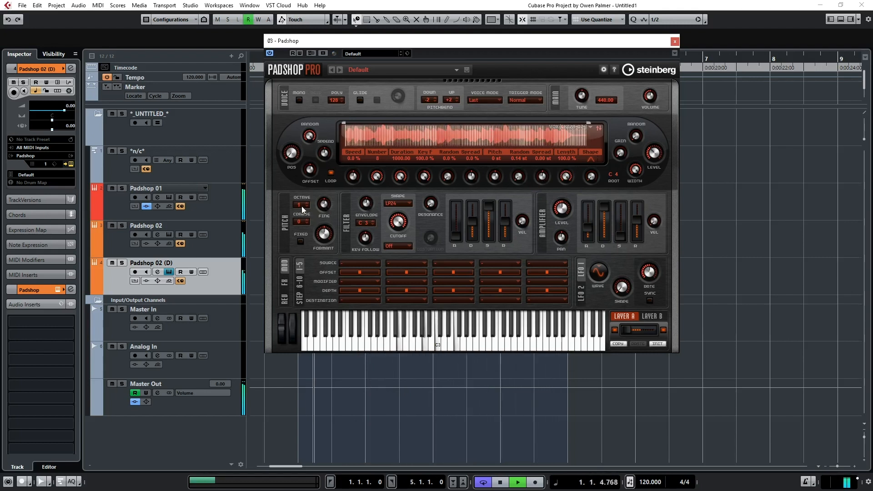
pyautogui.press('s')
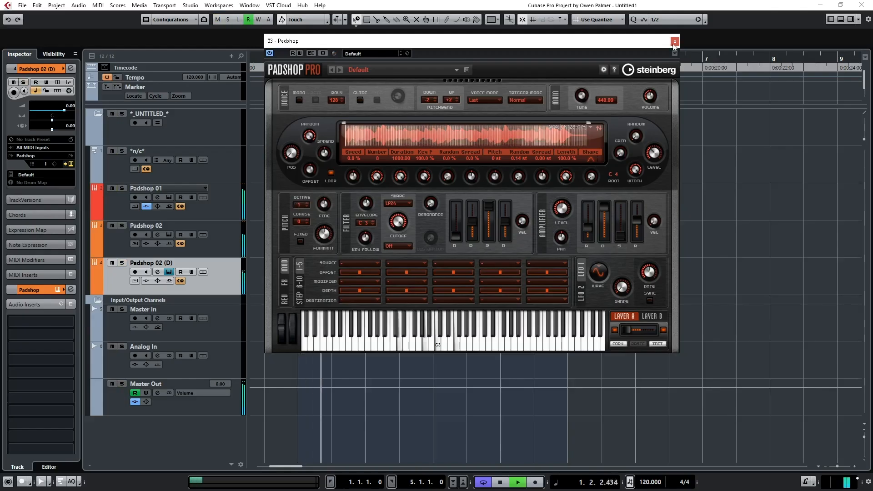
pyautogui.click(673, 43)
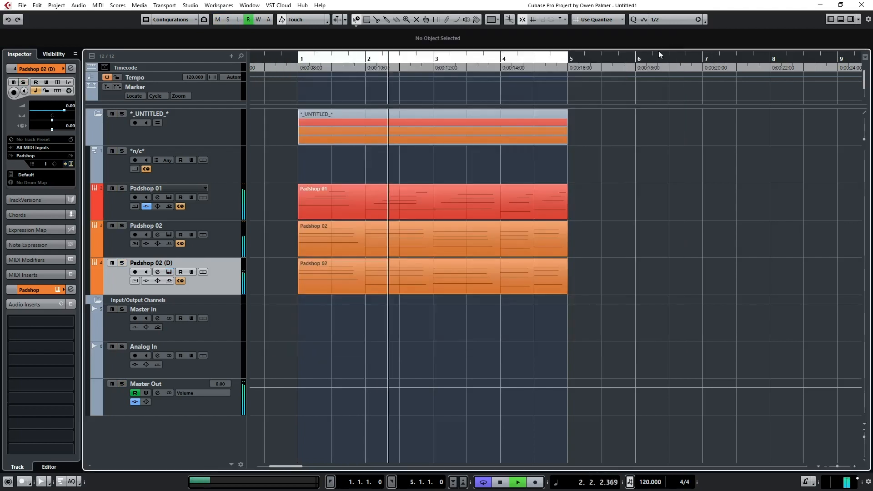
pyautogui.hotkey('alt', 'i')
pyautogui.click(300, 190)
pyautogui.write('pad')
pyautogui.press('Return')
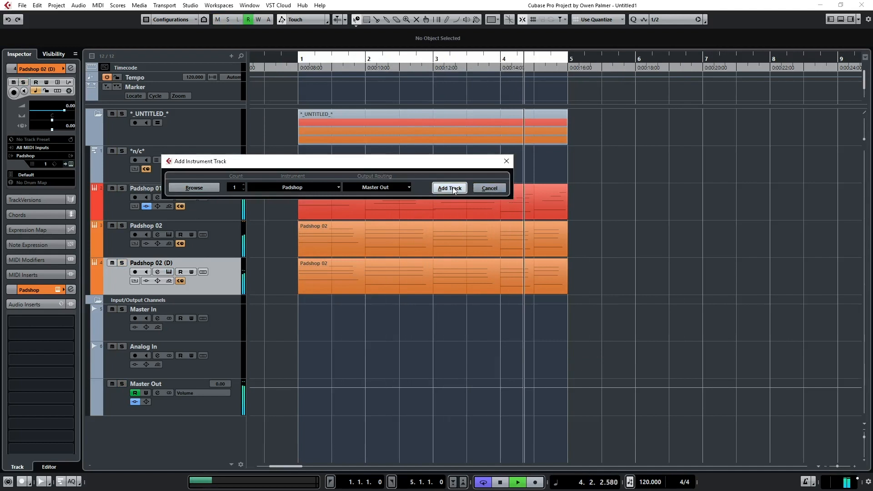
pyautogui.click(440, 188)
pyautogui.rightClick(228, 310)
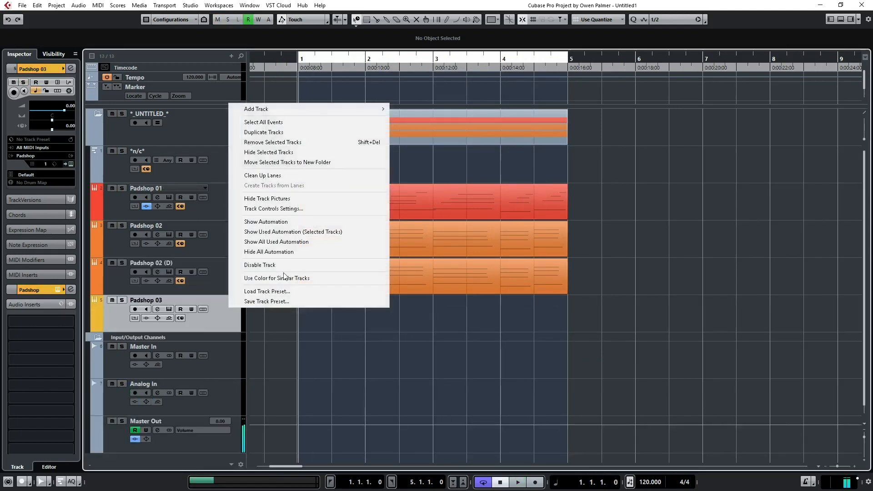
pyautogui.click(299, 141)
# Add a new instrument track with Retrologue, routed to Master Out.
pyautogui.hotkey('shift', 'i')
pyautogui.click(295, 186)
pyautogui.click(296, 186)
pyautogui.click(301, 188)
pyautogui.write('tro')
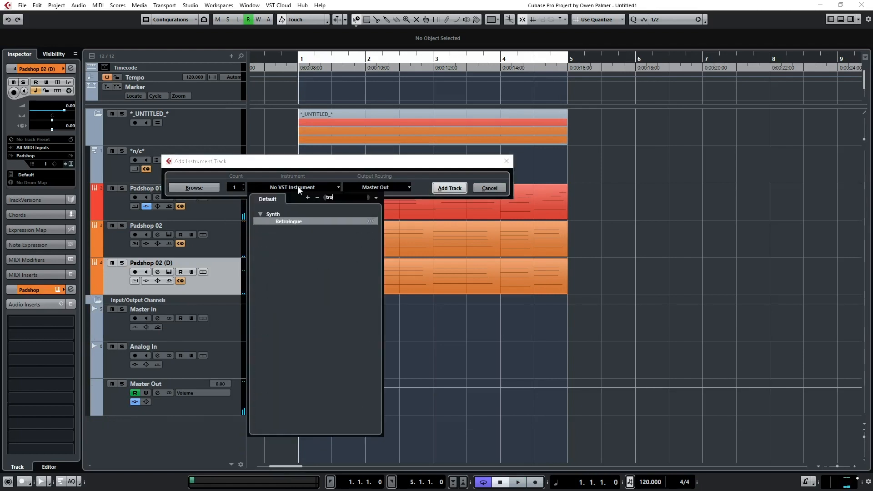
pyautogui.press('Return')
pyautogui.click(448, 187)
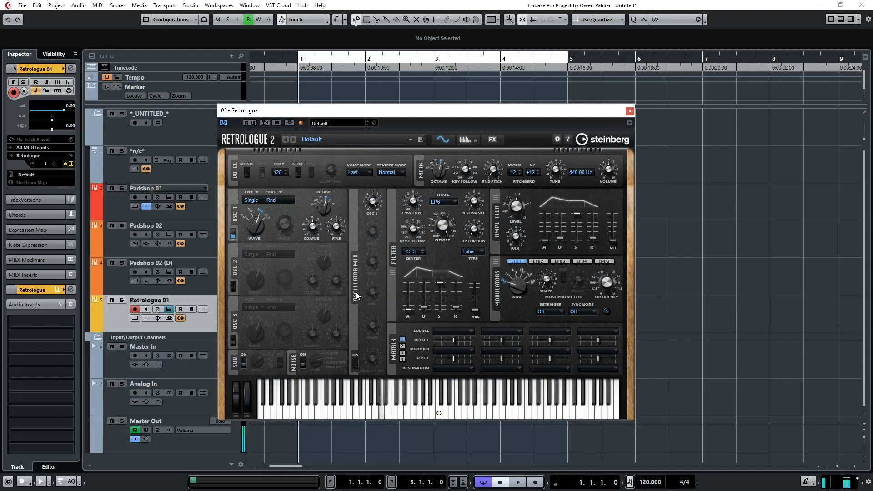
# Set Retrologue's oscillator 1 type to Multi, leaving its phase mode on random.
pyautogui.click(273, 203)
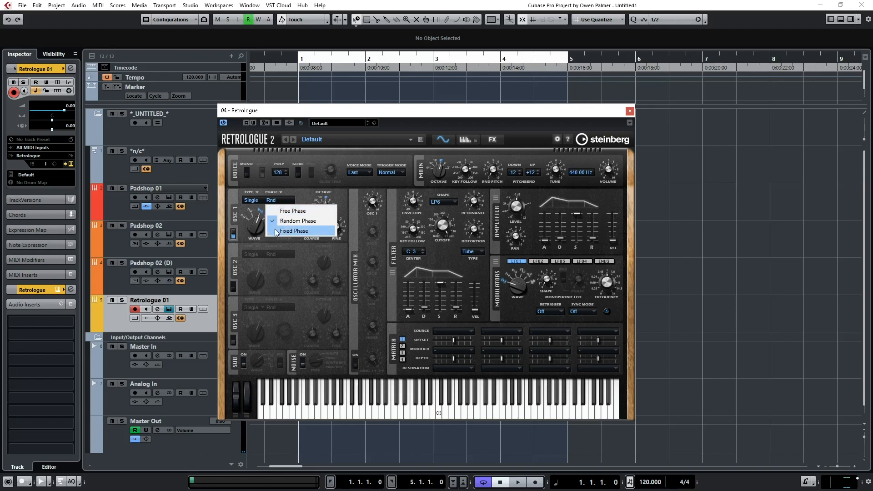
pyautogui.click(256, 200)
pyautogui.click(255, 200)
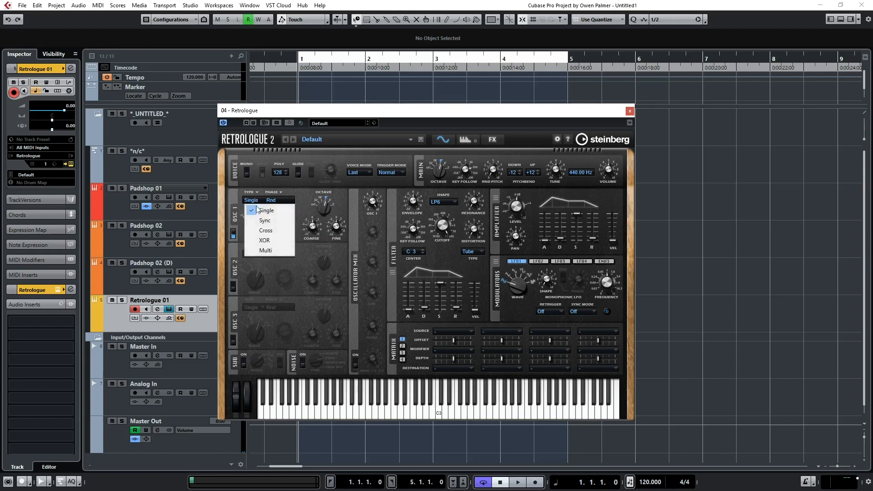
pyautogui.click(268, 251)
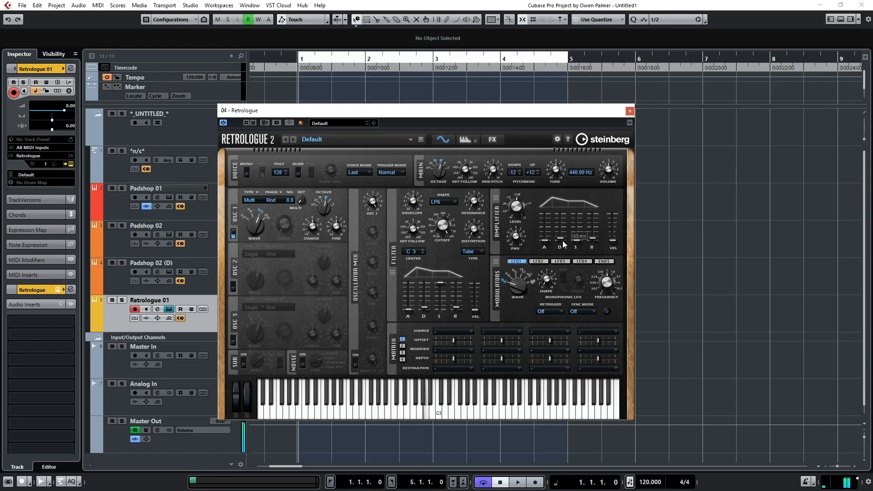
# Shape Retrologue's amplifier envelope with an attack of about 122 ms and decay and release of about 2697 ms, and start loop playback.
pyautogui.moveTo(592, 237); pyautogui.dragTo(590, 225)
pyautogui.moveTo(544, 241); pyautogui.dragTo(548, 235)
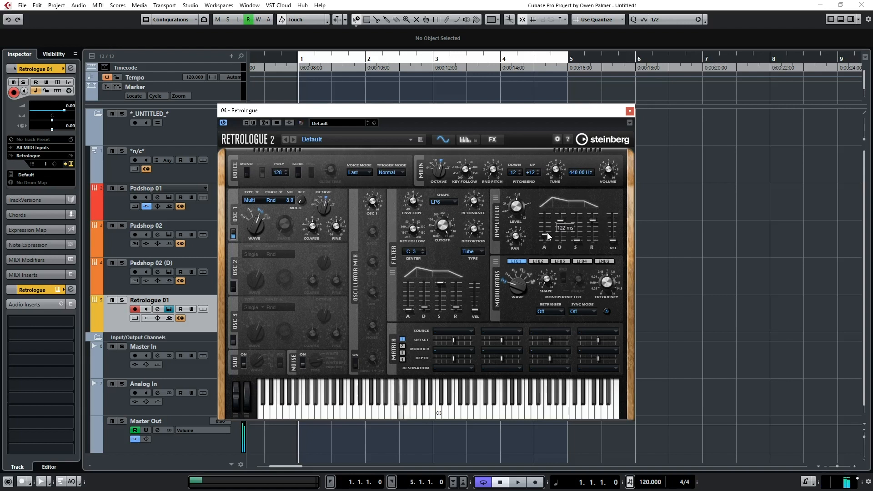
pyautogui.moveTo(596, 223); pyautogui.dragTo(594, 220)
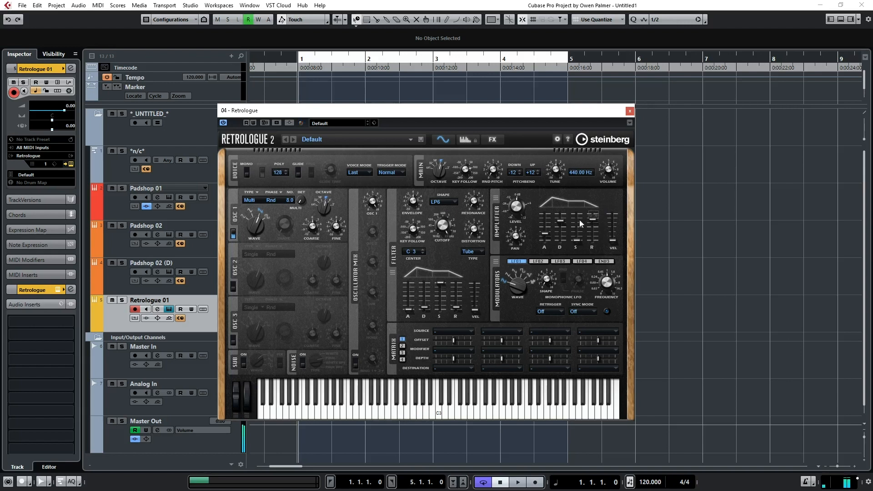
pyautogui.moveTo(558, 220)
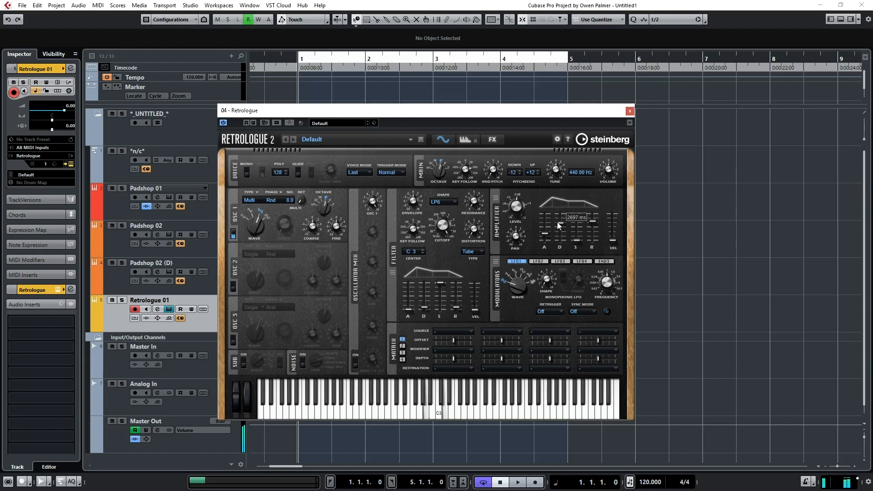
pyautogui.moveTo(591, 223)
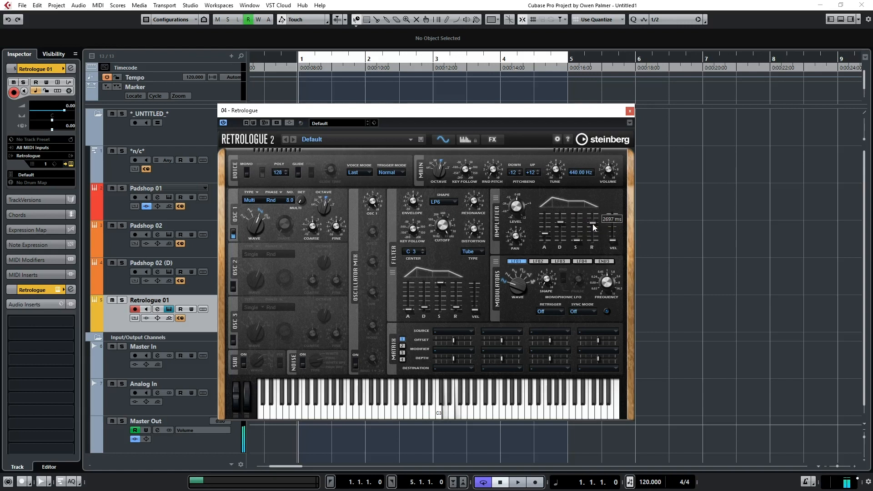
pyautogui.press('space')
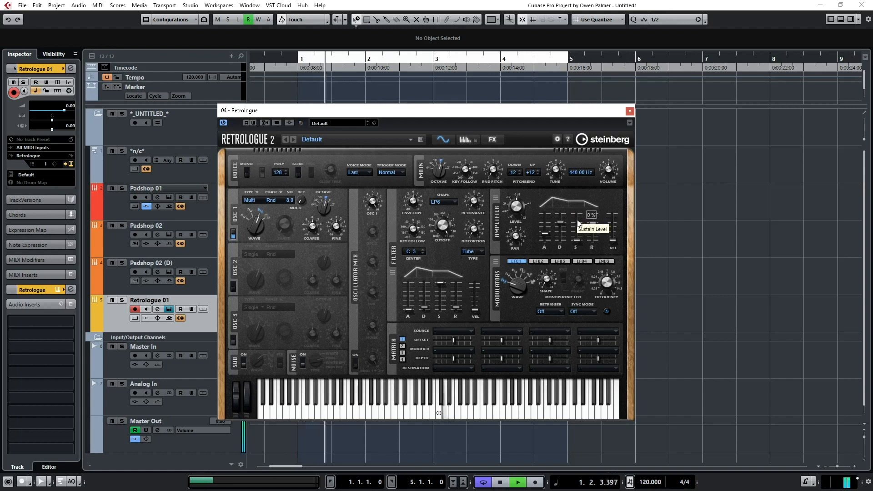